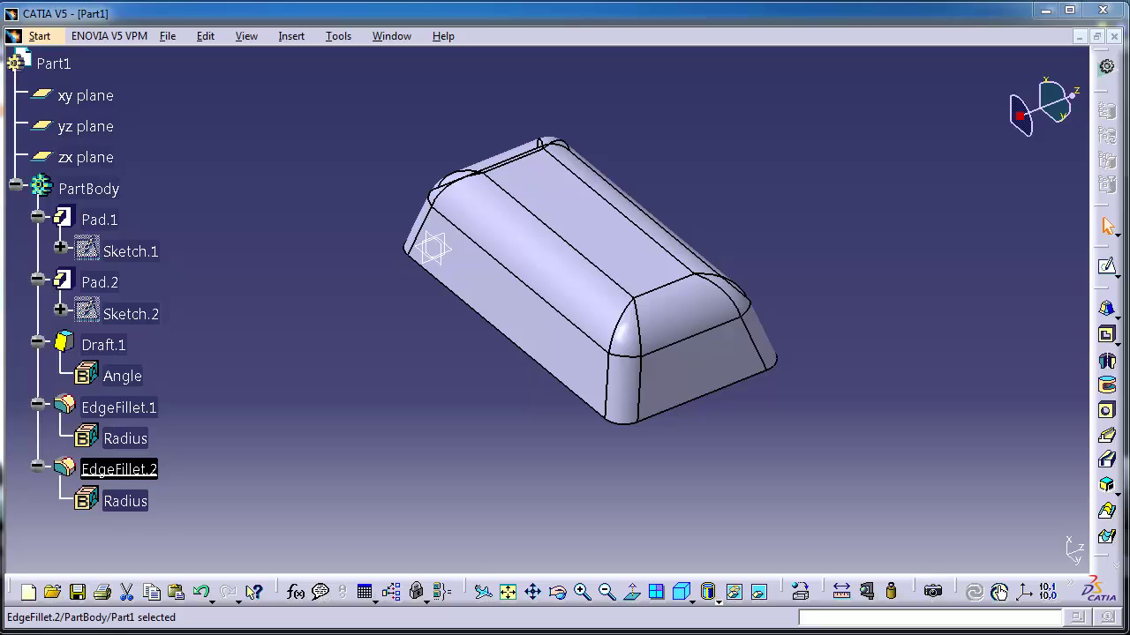
Create a new Part Design part named Part2 with hybrid design enabled
left_click(40, 36)
mouse_move(88, 78)
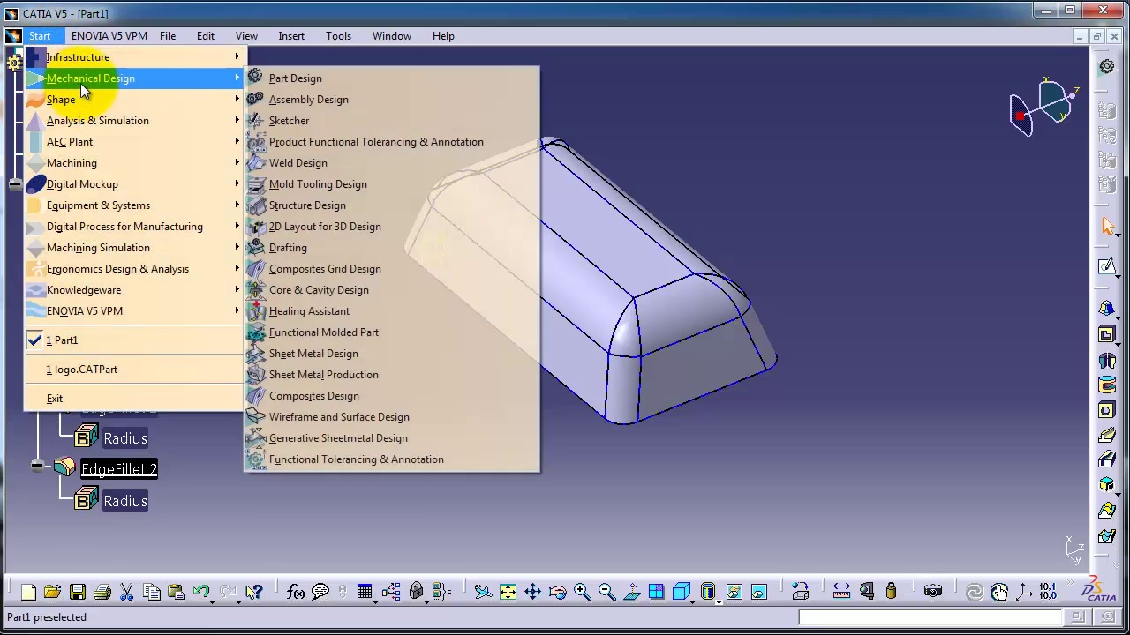
left_click(306, 85)
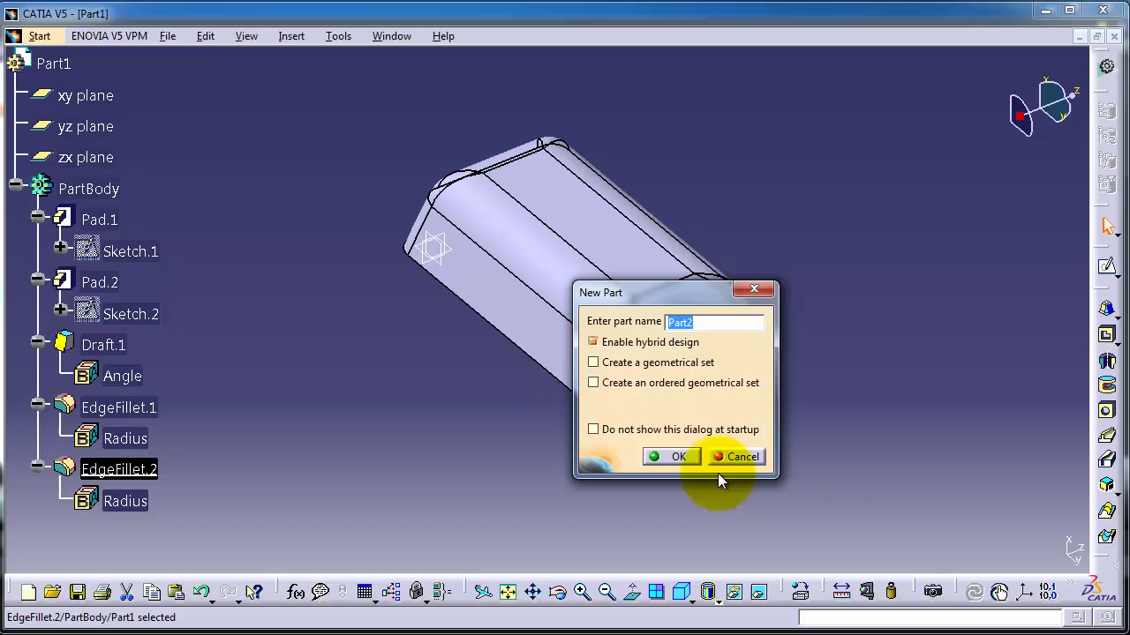
left_click(688, 457)
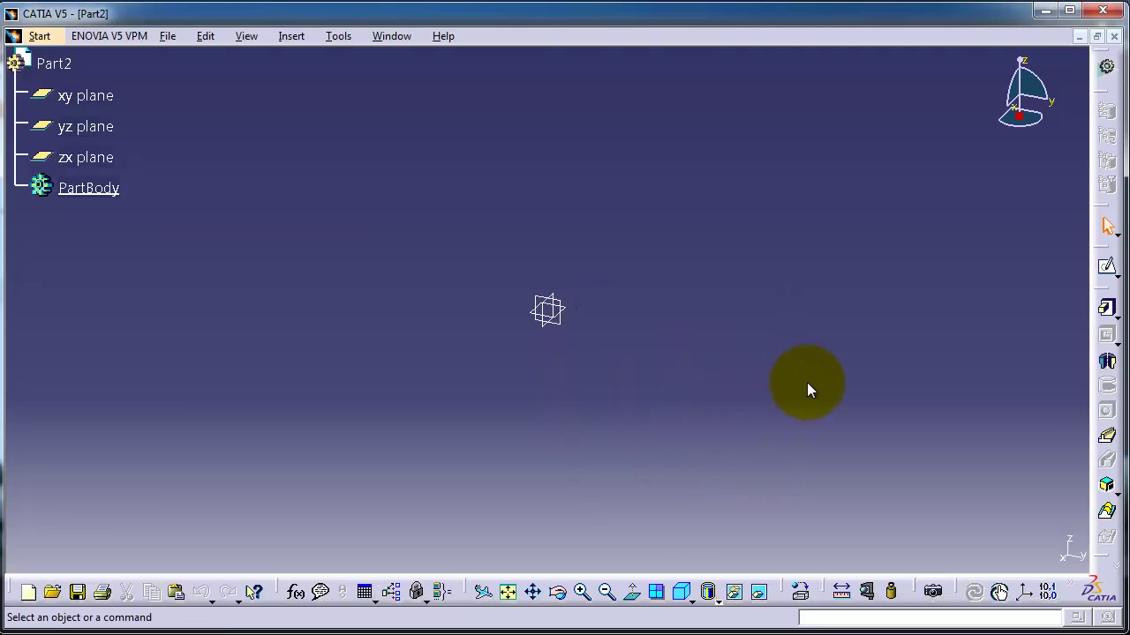
Start a sketch on the yz plane and draw a rectangle about 100 by 70 mm with one corner at the origin
left_click(1114, 319)
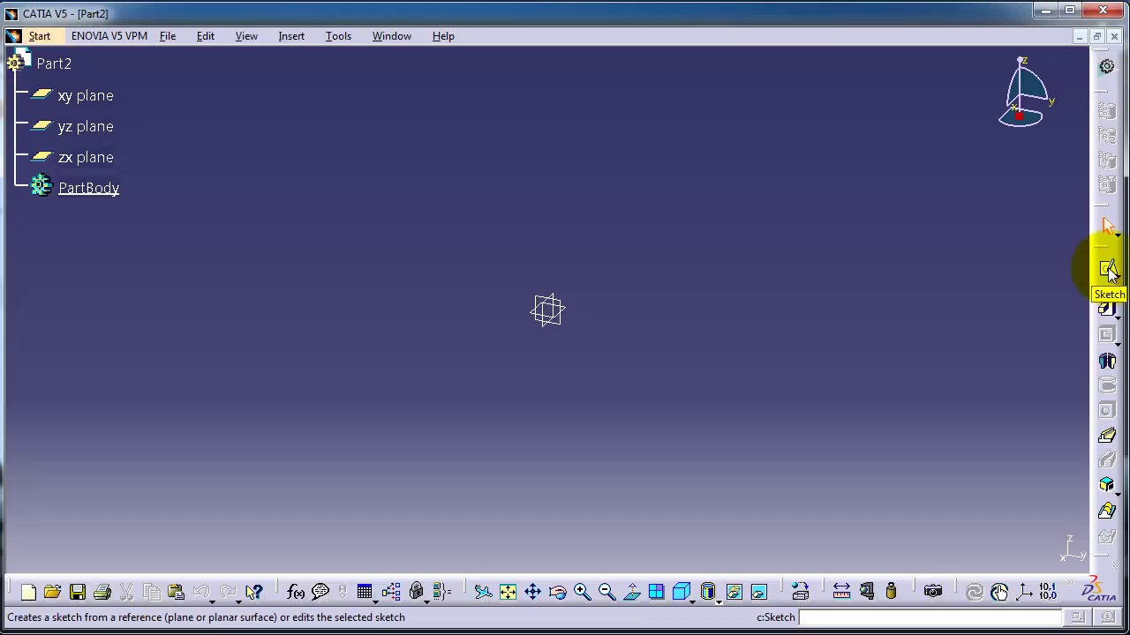
left_click(1108, 269)
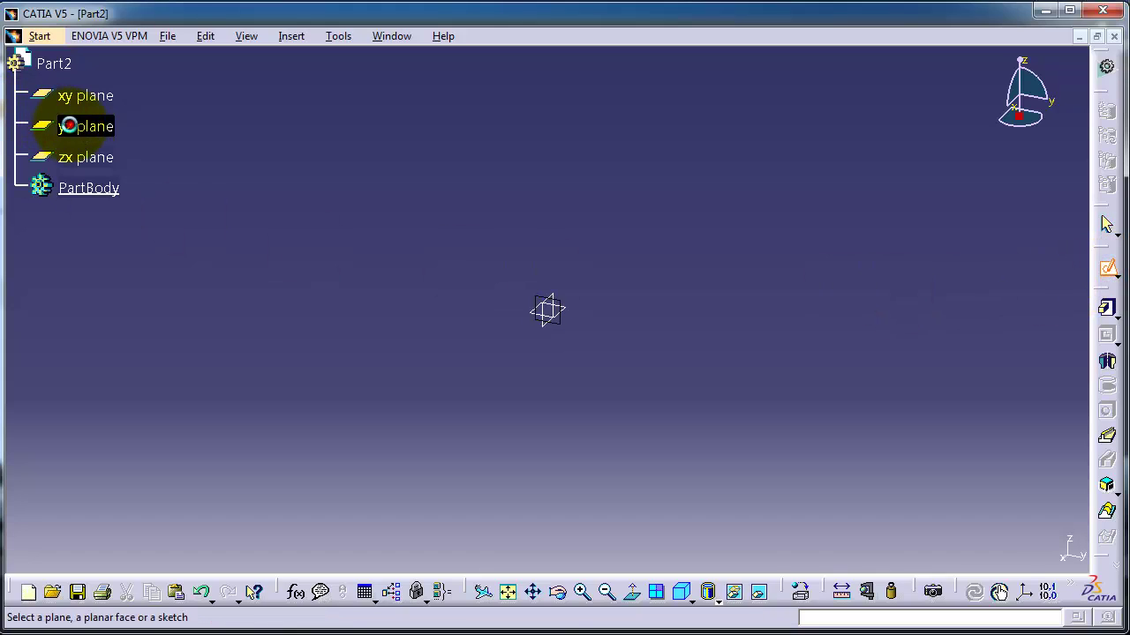
left_click(69, 125)
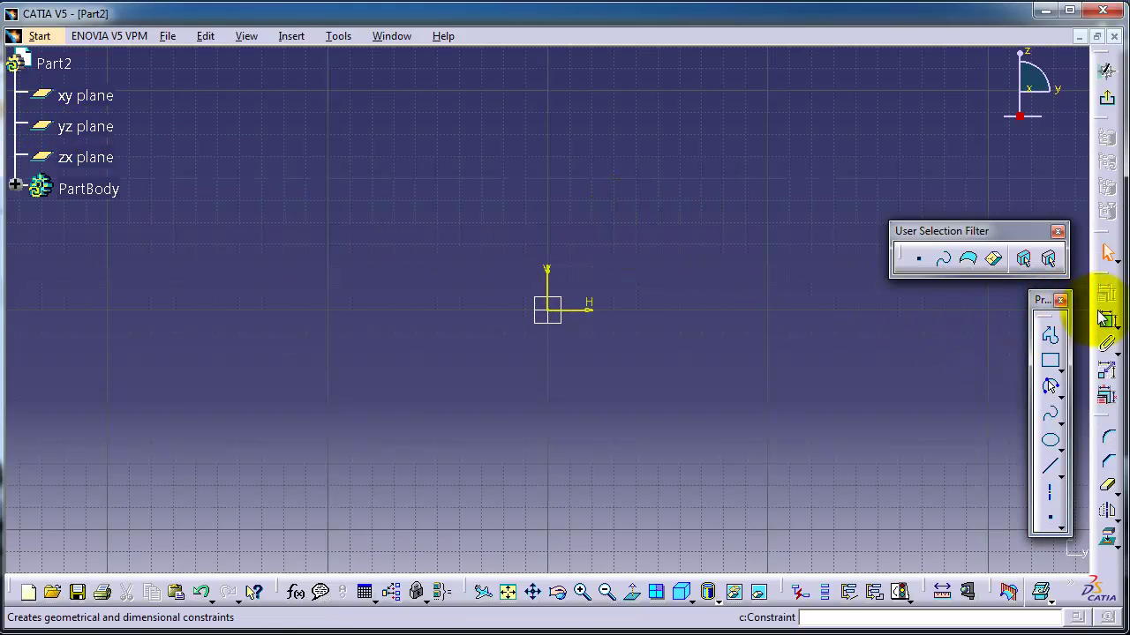
left_click(1060, 370)
left_click(912, 390)
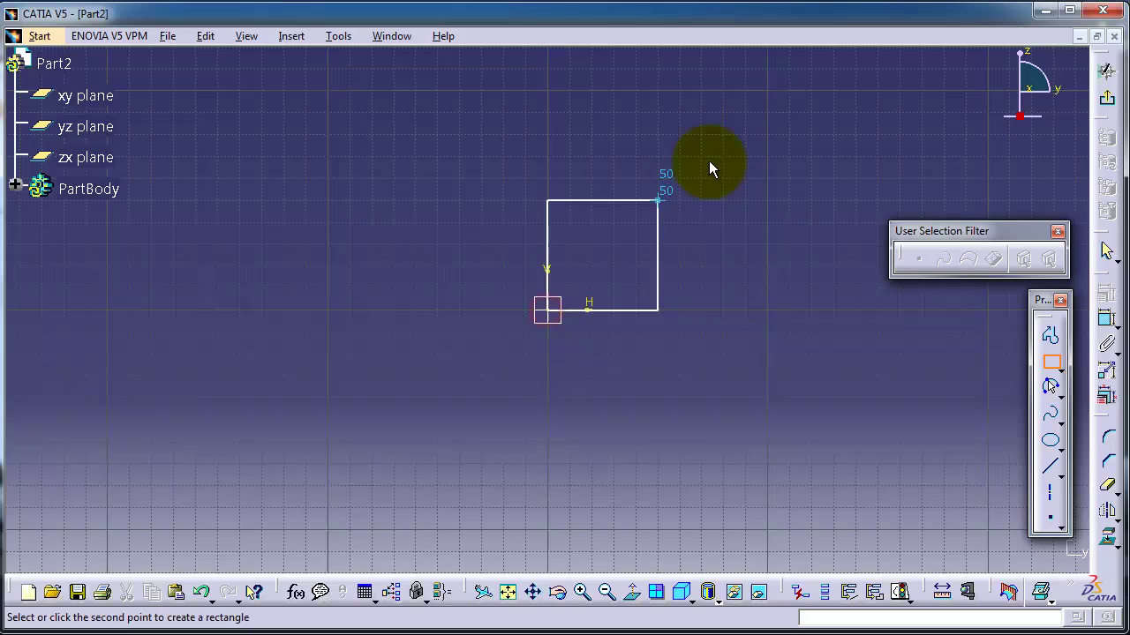
left_click(763, 159)
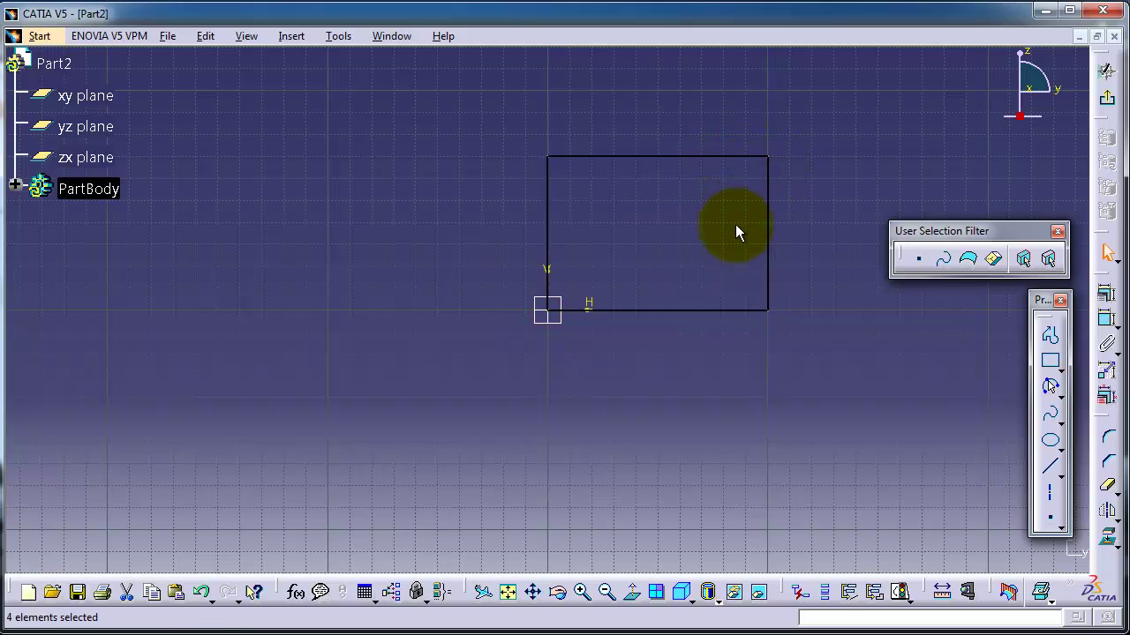
Translate the rectangle diagonally down and to the left in duplicate mode with 3 instances, and exit the sketch
left_click(1117, 519)
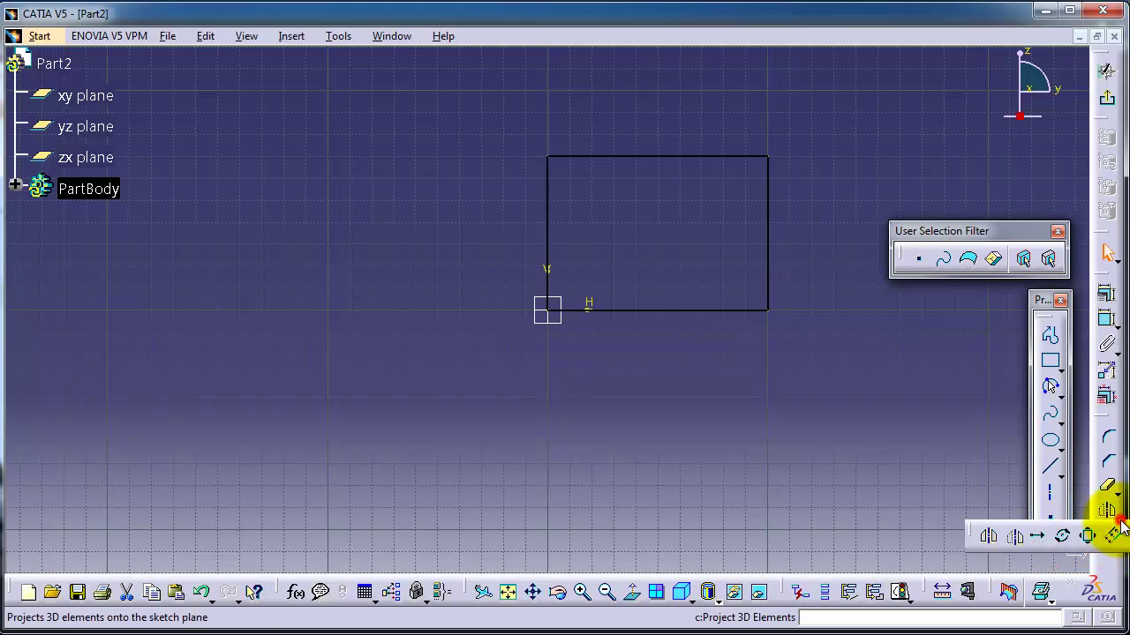
left_click(1037, 537)
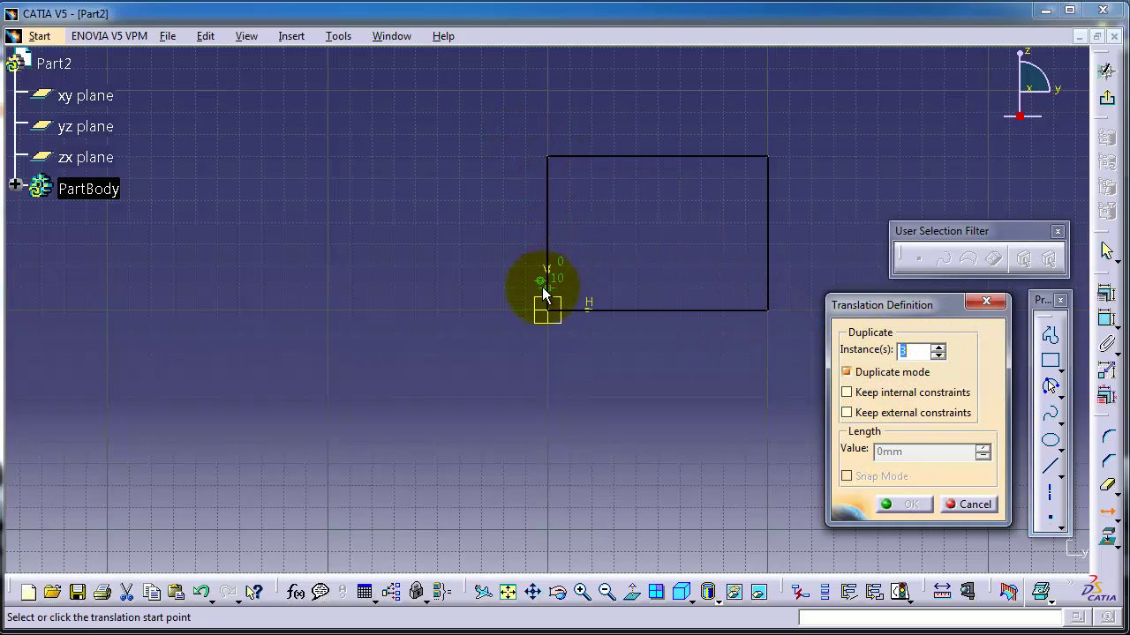
left_click(465, 316)
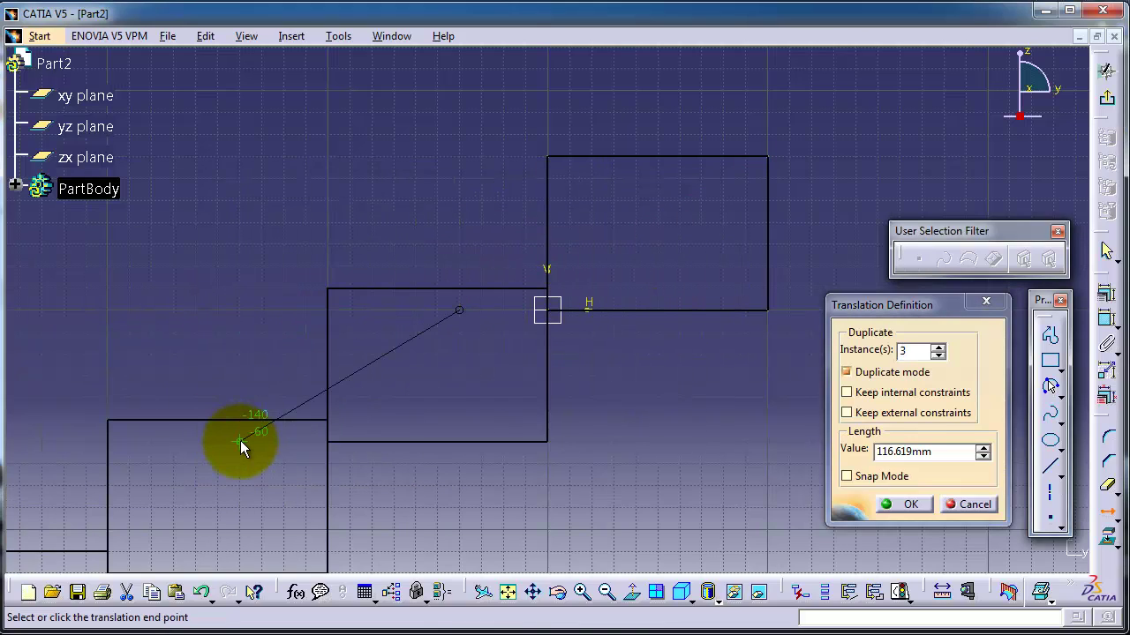
left_click(205, 432)
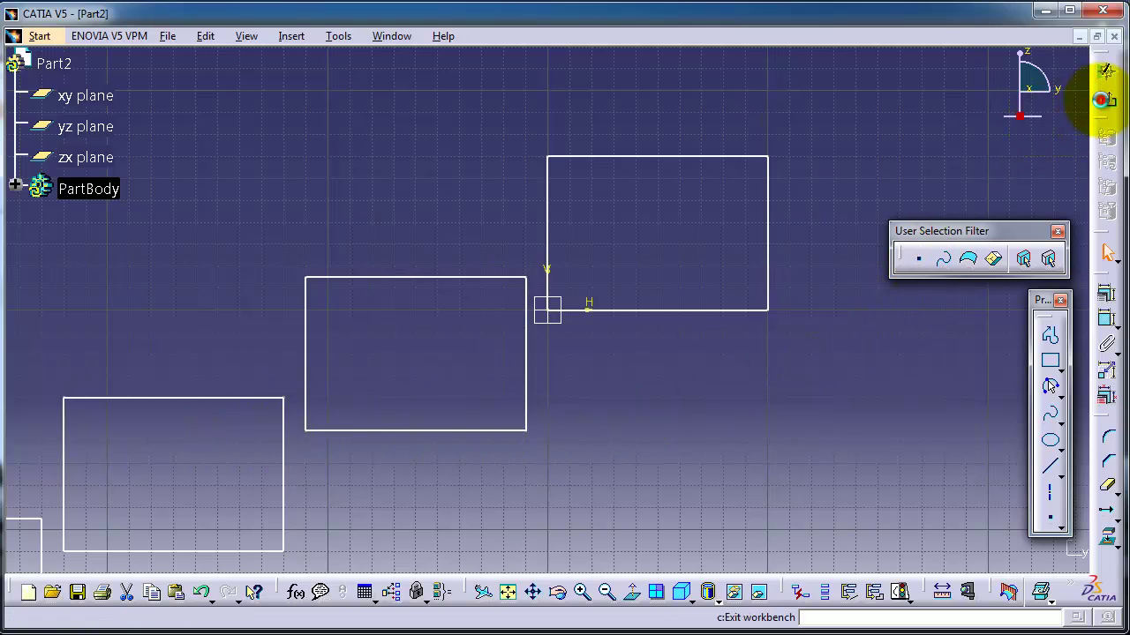
left_click(1102, 100)
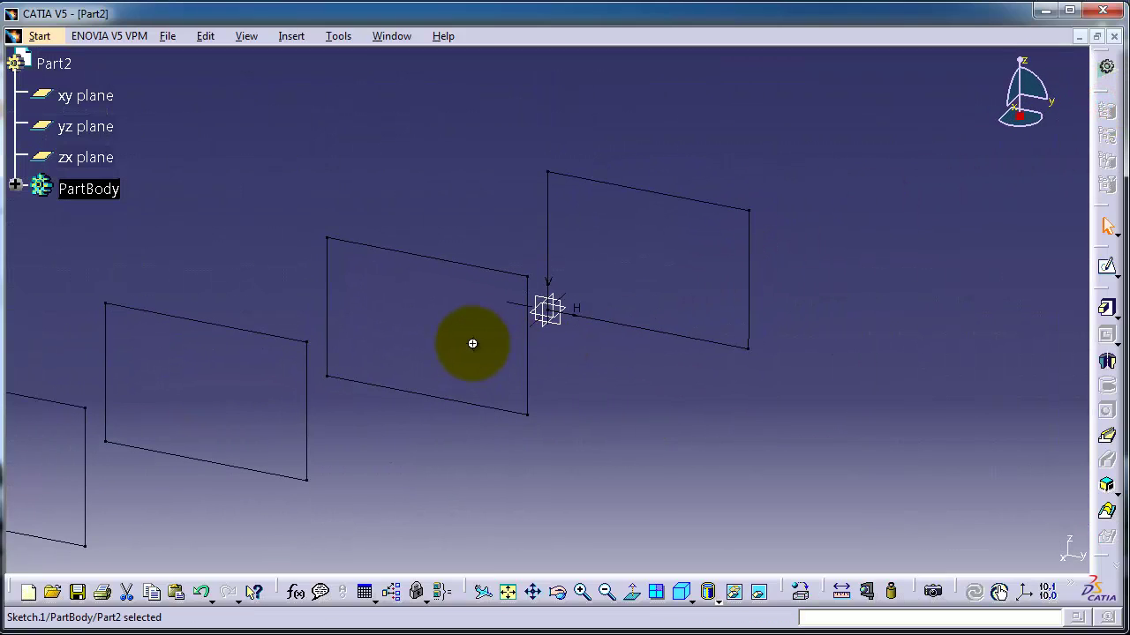
Try extruding all four rectangles together as a single 20 mm pad, and undo the pad
middle_click_drag(472, 342, 699, 304)
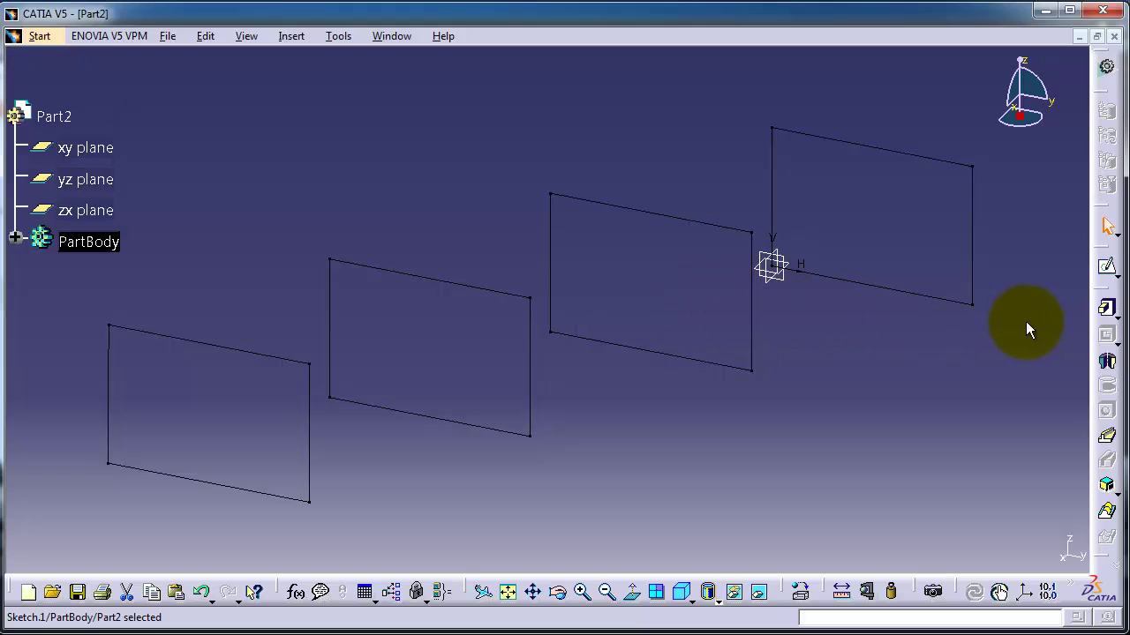
left_click(1107, 307)
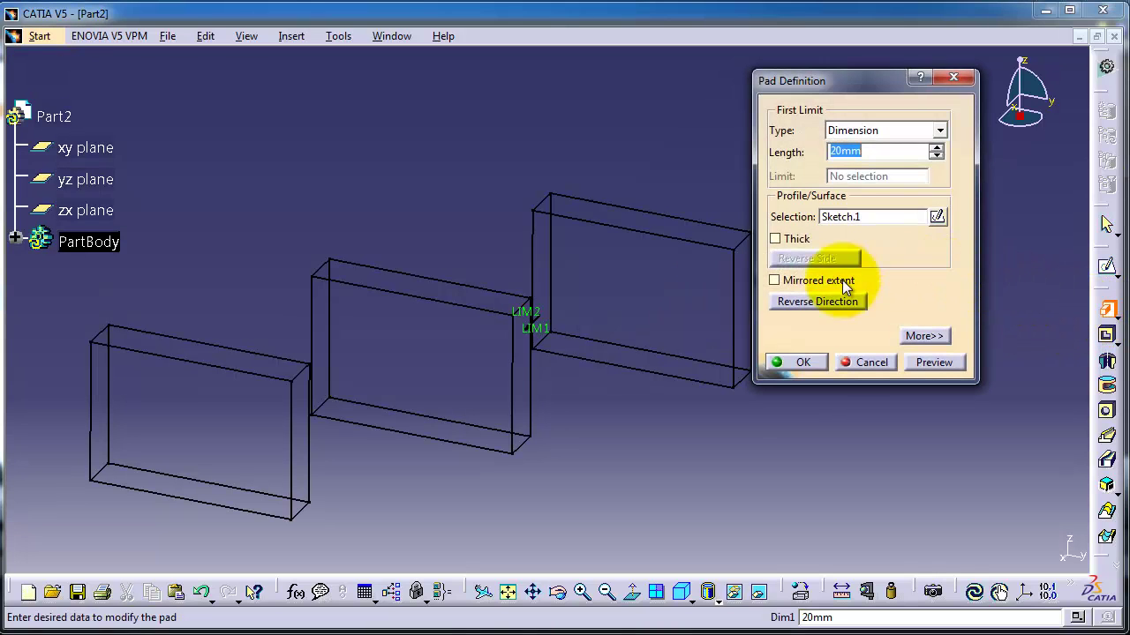
left_click(803, 362)
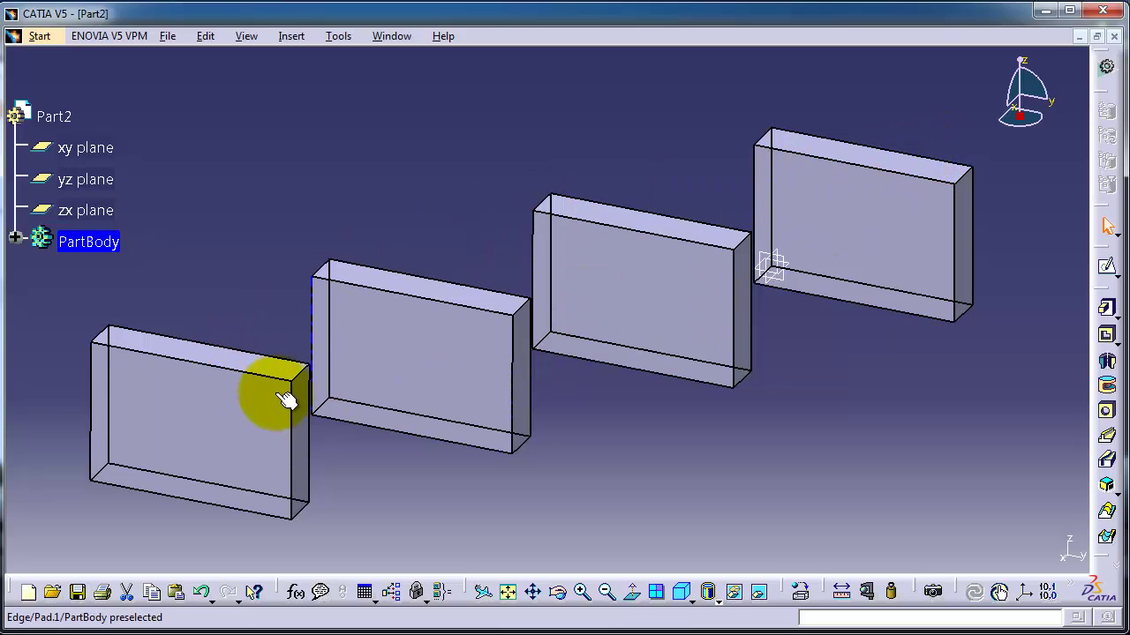
left_click(893, 246)
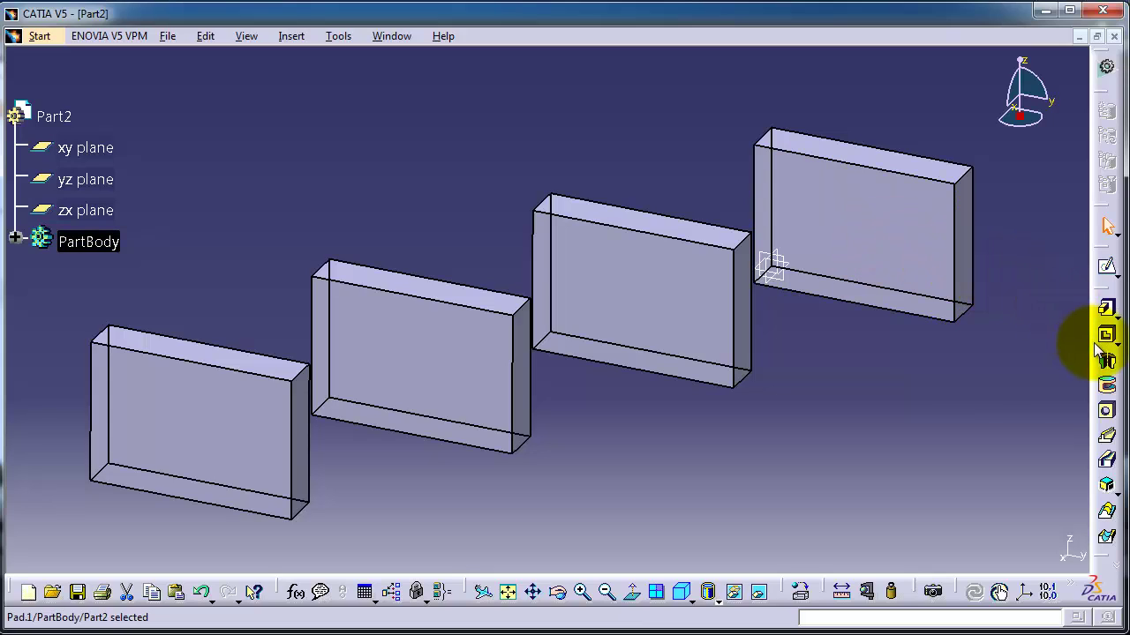
key("ctrl+z")
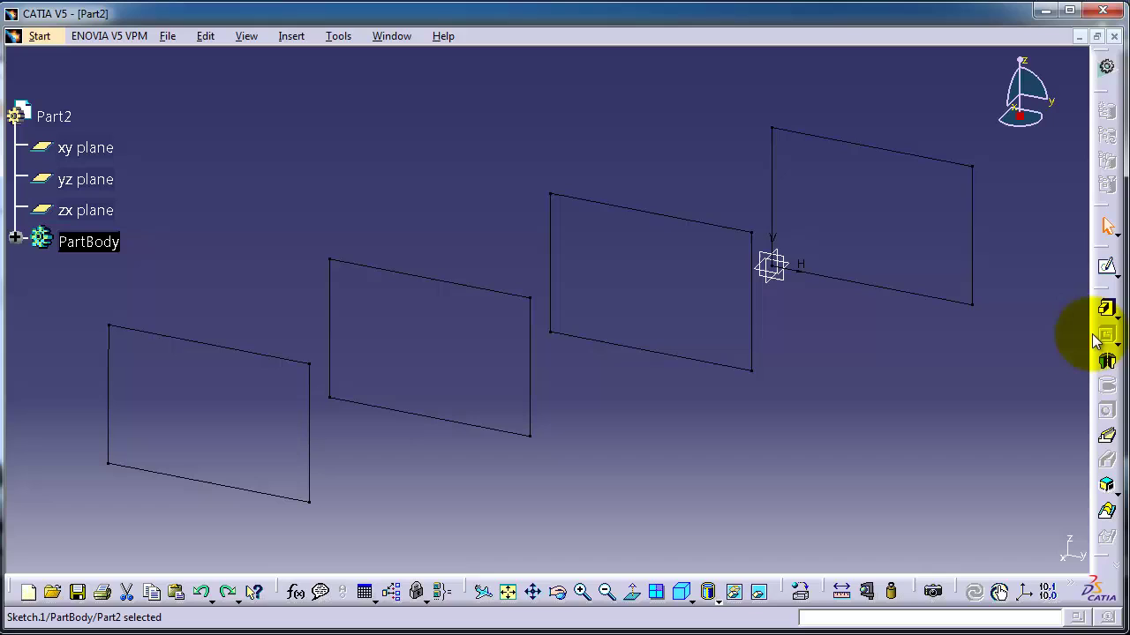
Start a Multi-Pad on the four-rectangle sketch and set the first domain's length to 10 mm
left_click(1106, 309)
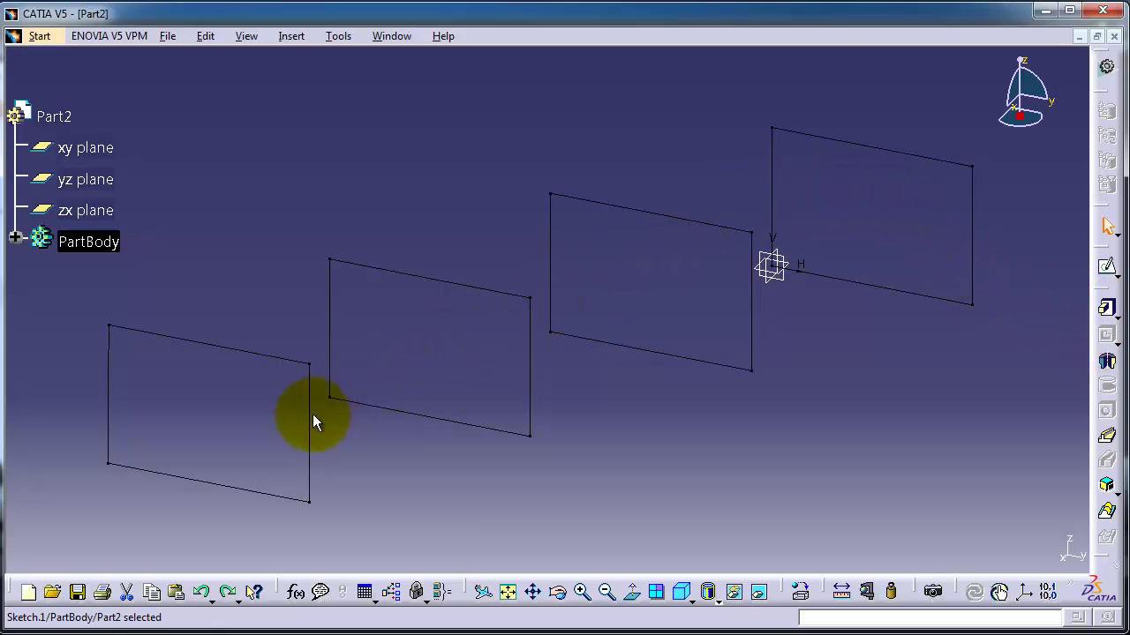
left_click(1113, 320)
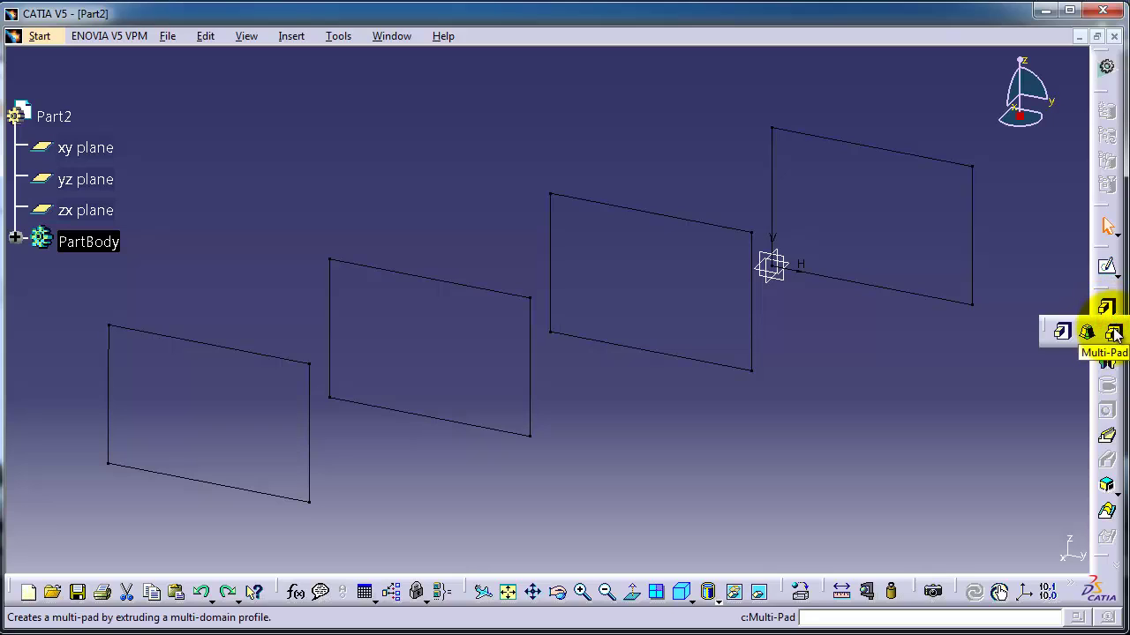
left_click(1114, 332)
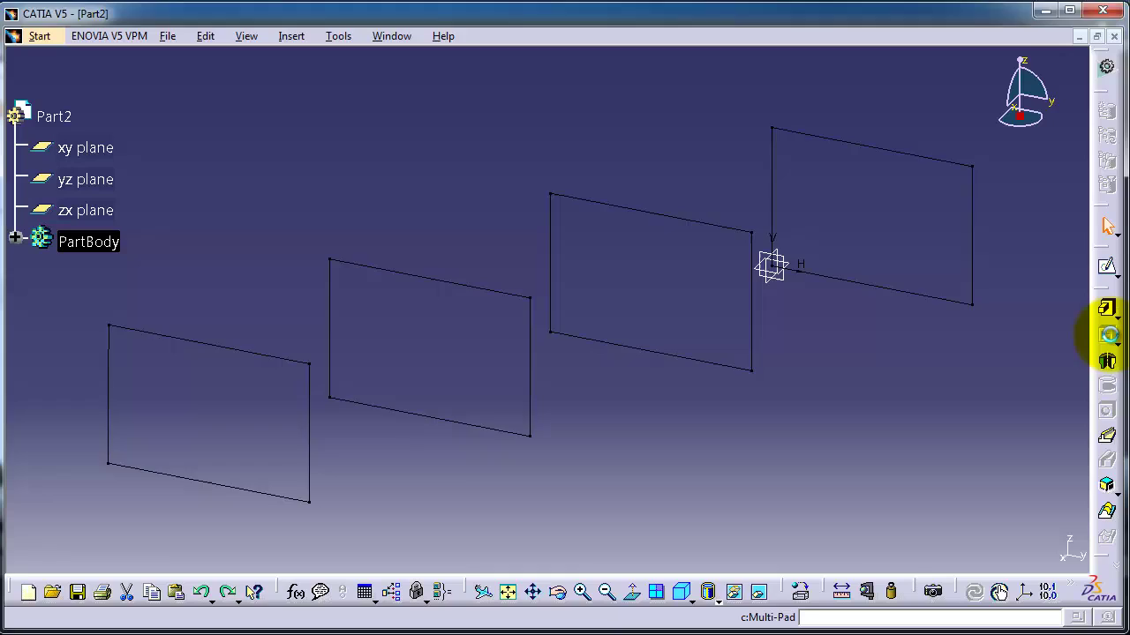
left_click_drag(964, 235, 953, 174)
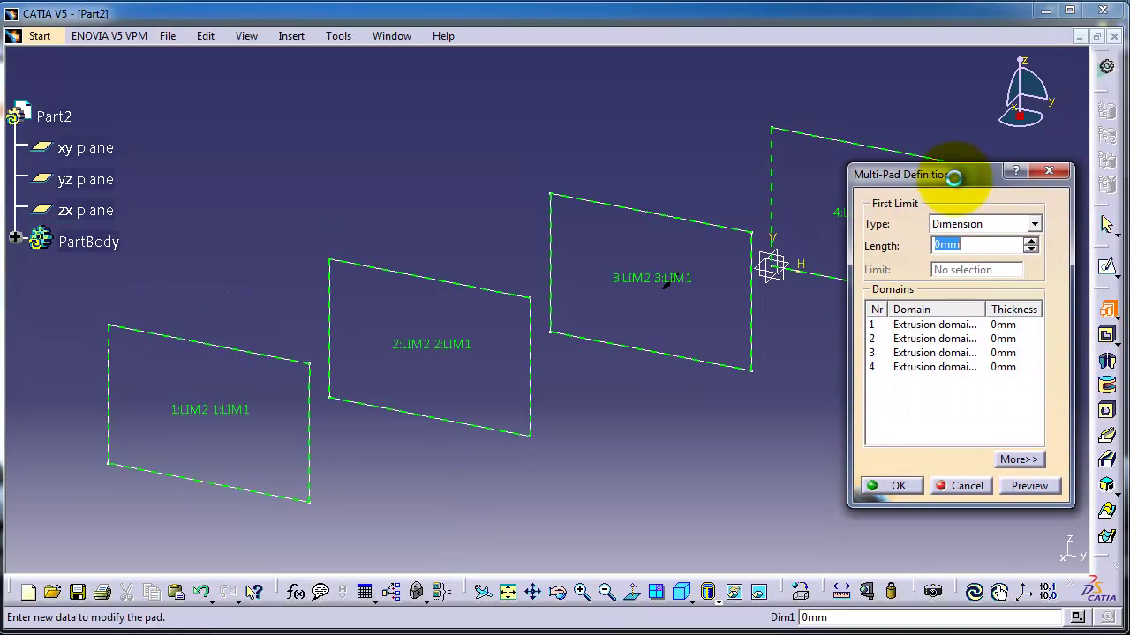
left_click(913, 326)
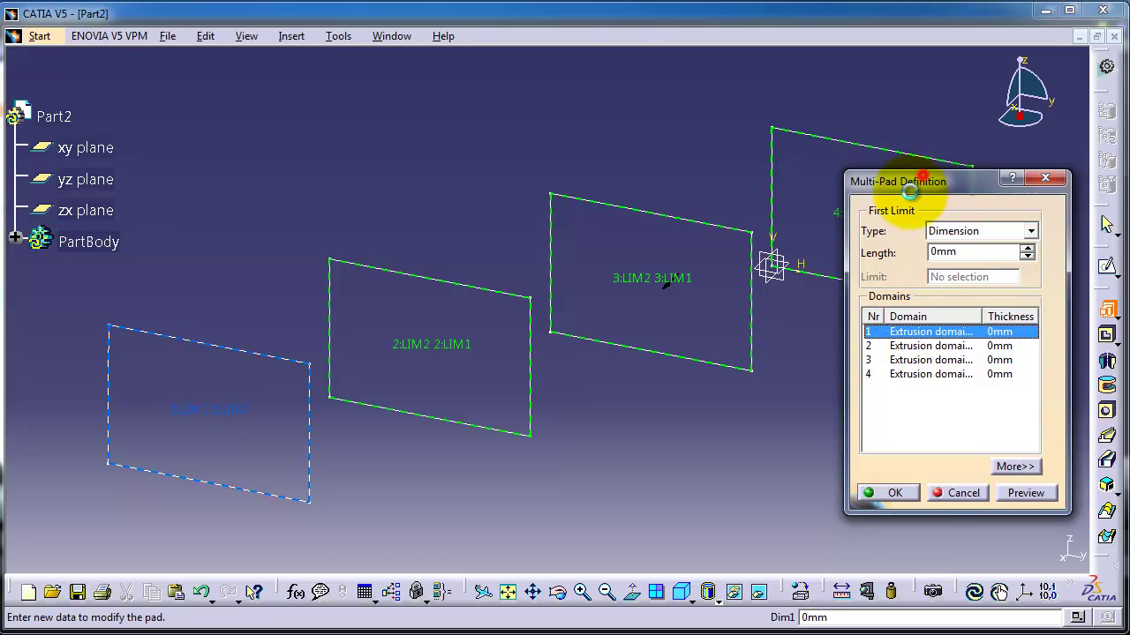
left_click_drag(922, 176, 781, 201)
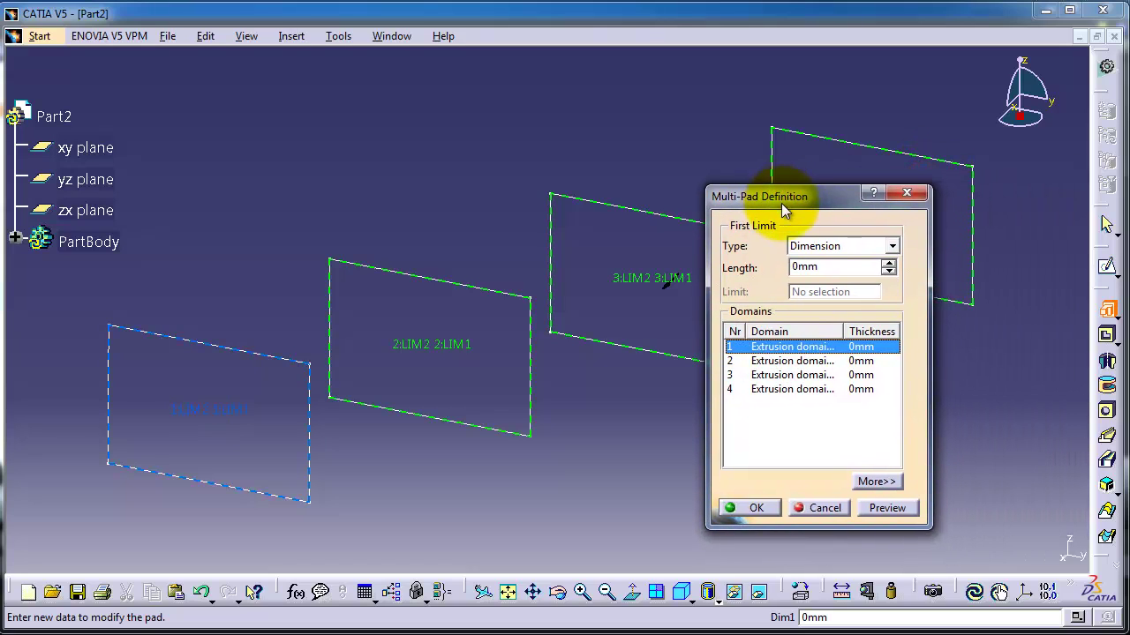
double_click(847, 265)
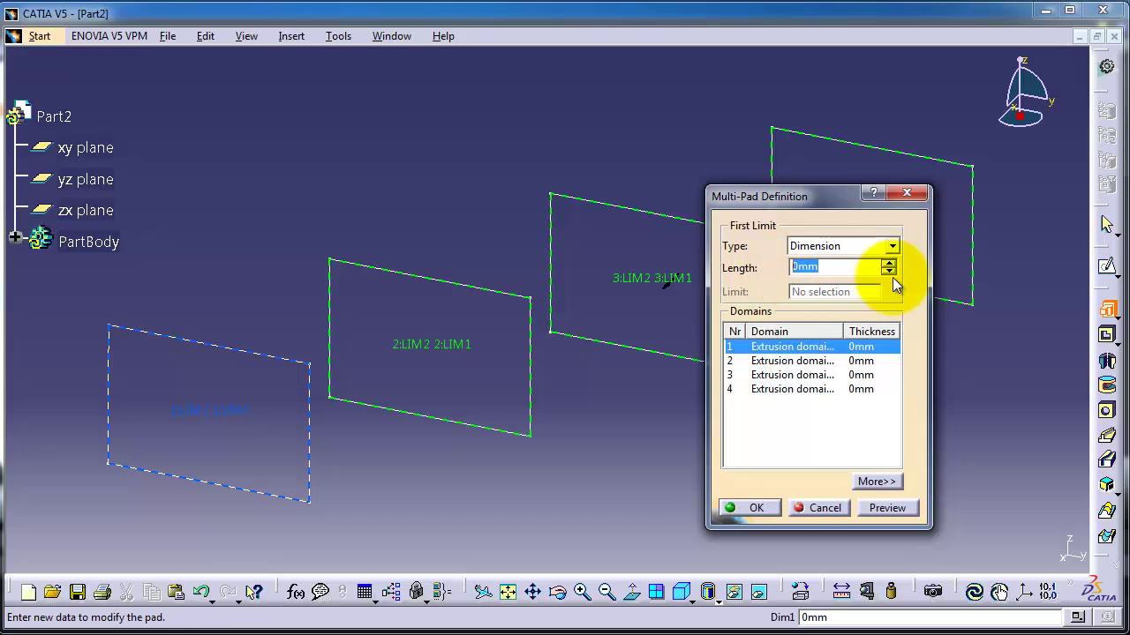
type("10")
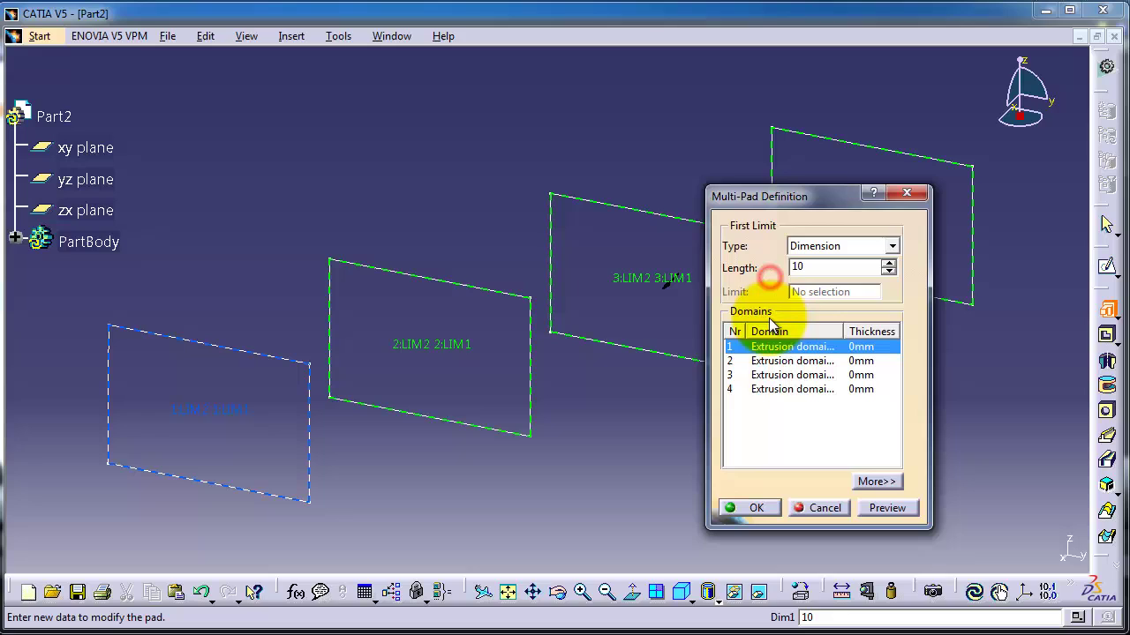
Set the second extrusion domain's length to 20 mm and the third domain's length to 30 mm
left_click(788, 361)
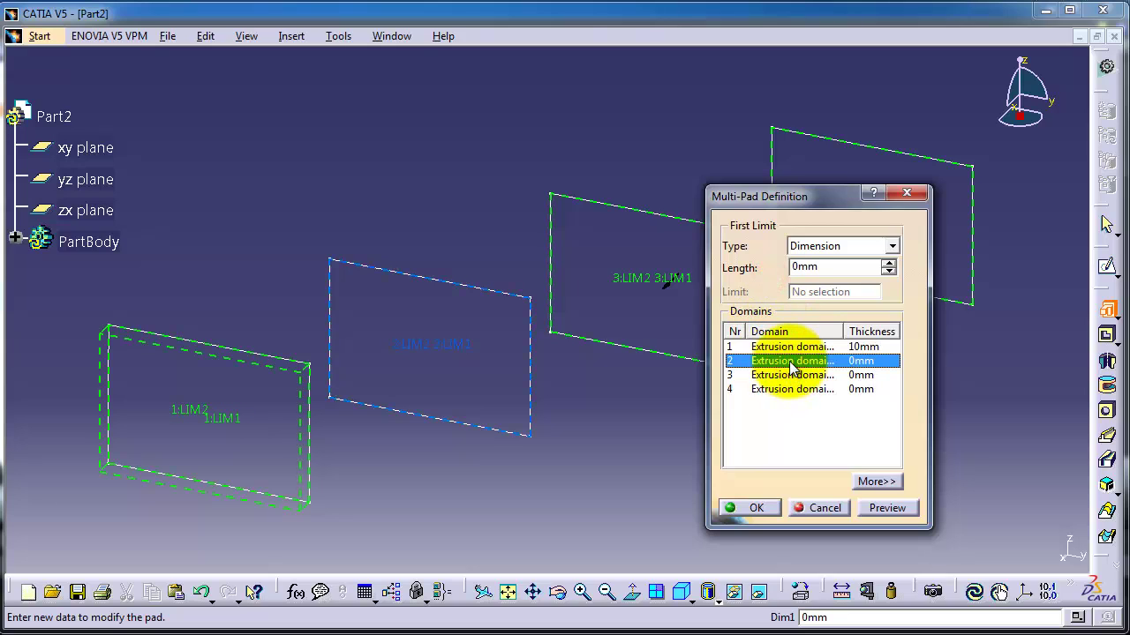
double_click(821, 269)
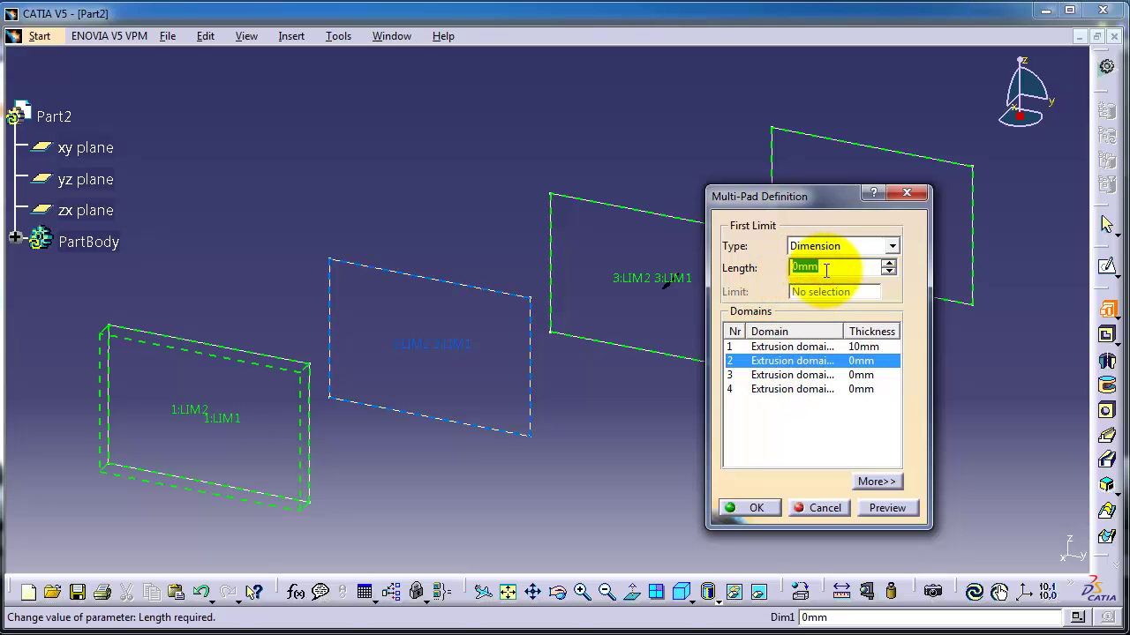
left_click(797, 416)
left_click(814, 375)
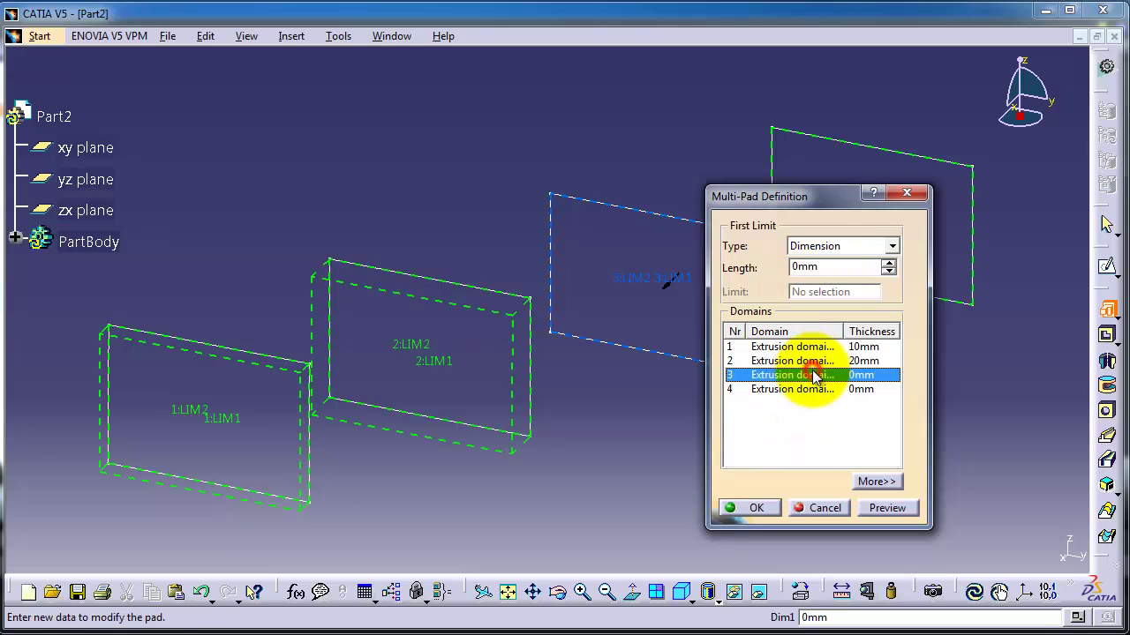
double_click(832, 270)
type("30")
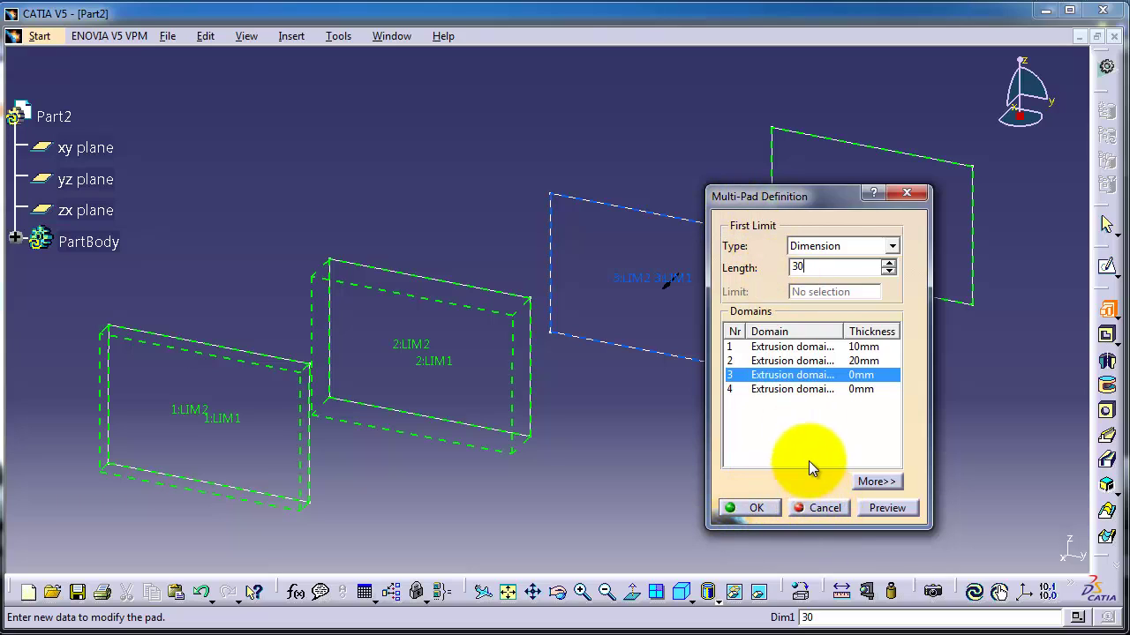
Set the fourth extrusion domain's length to 40 mm and preview the multi-pad on all four rectangles
left_click(806, 391)
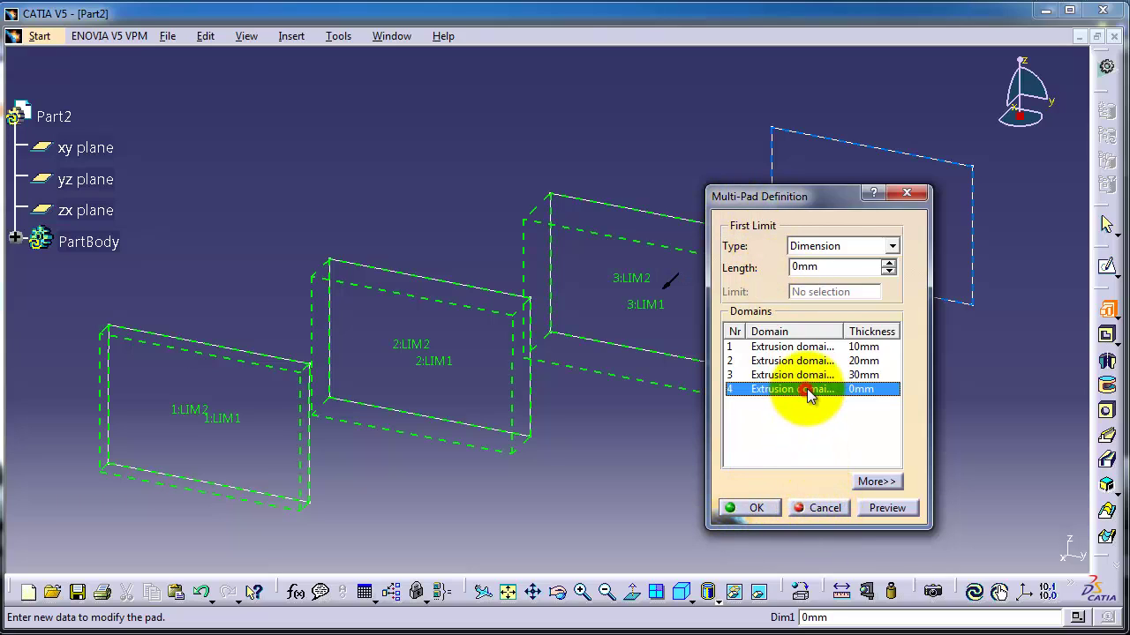
double_click(832, 267)
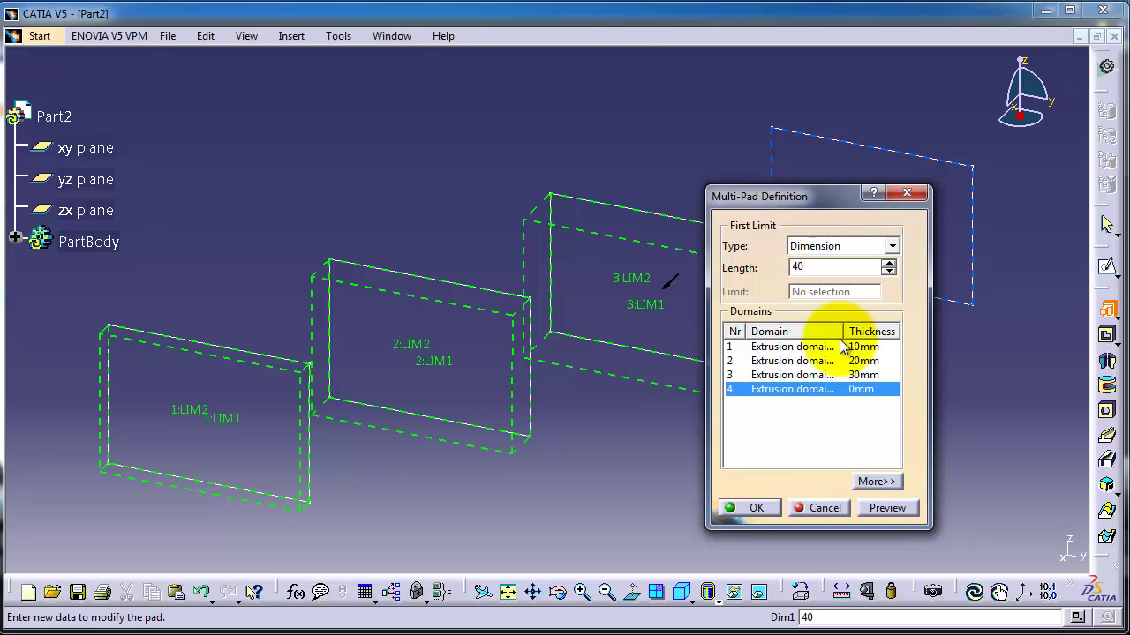
left_click(823, 432)
left_click(877, 509)
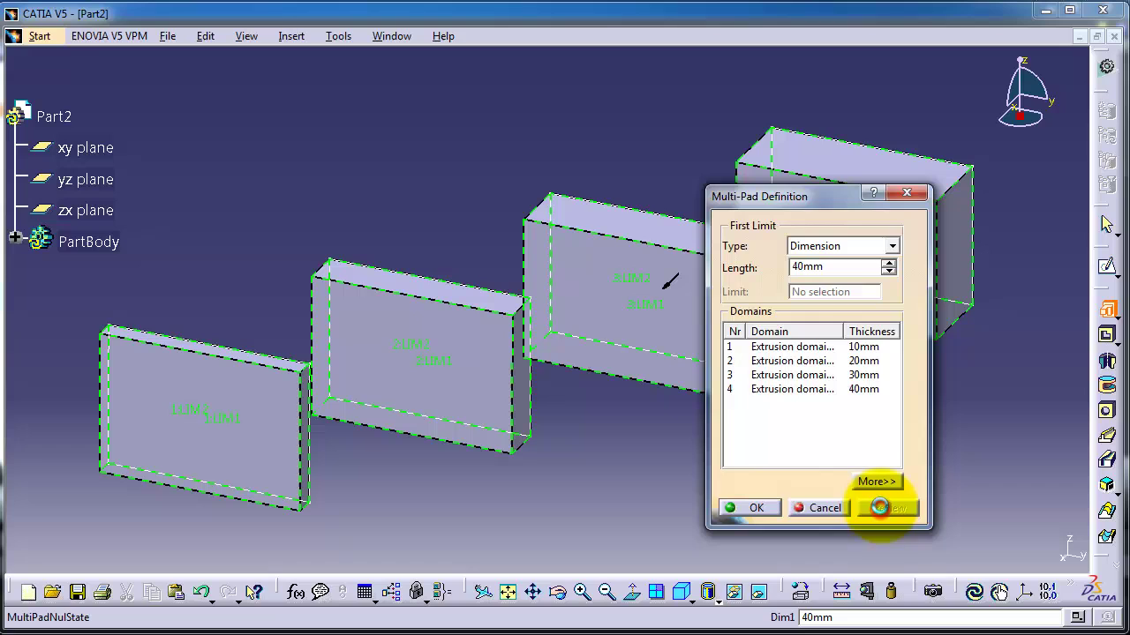
mouse_move(815, 206)
left_mouse_down()
mouse_move(995, 346)
mouse_move(993, 325)
left_mouse_up()
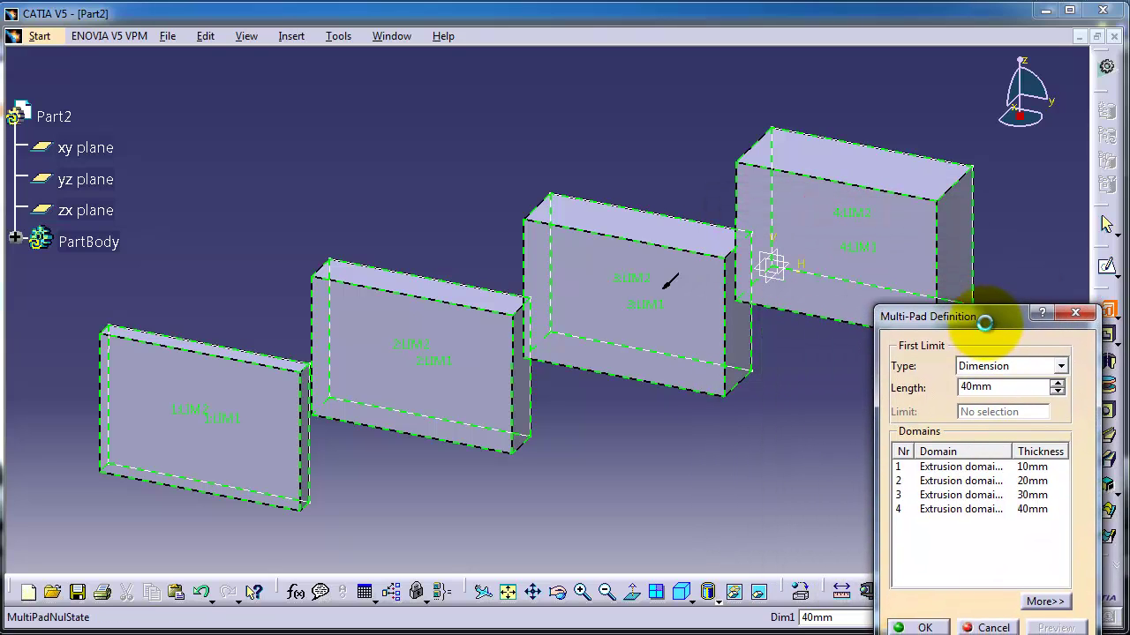
middle_click_drag(834, 362, 796, 374)
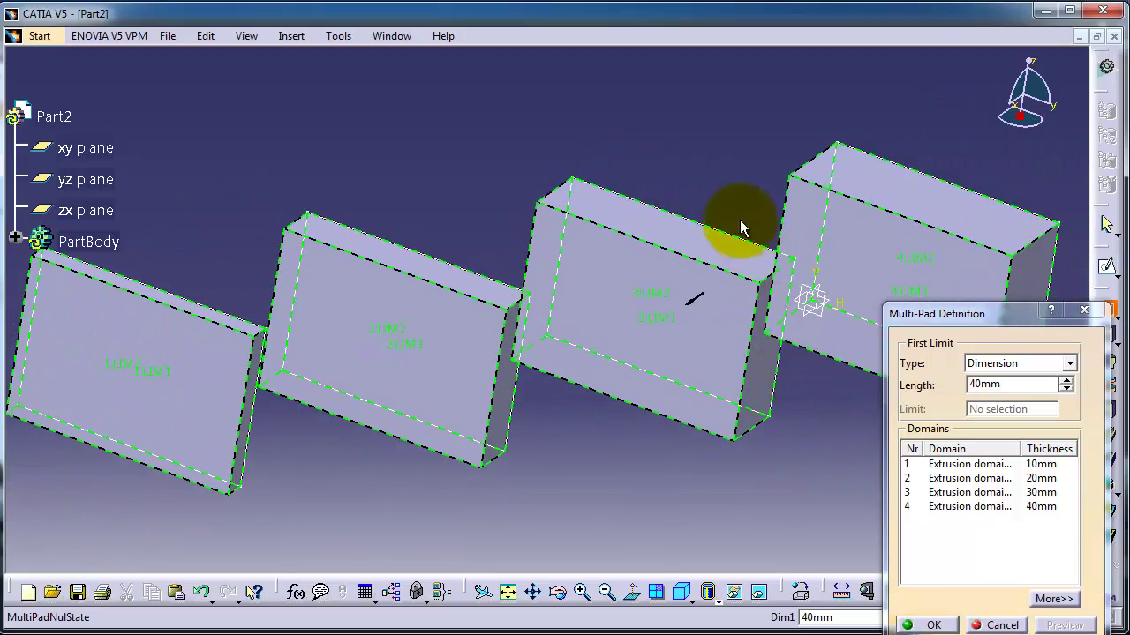
Expand the multi-pad options, set the fourth domain's second limit length to 10 mm, and reverse the extrusion direction
middle_click_drag(726, 222, 538, 256)
left_click(1000, 510)
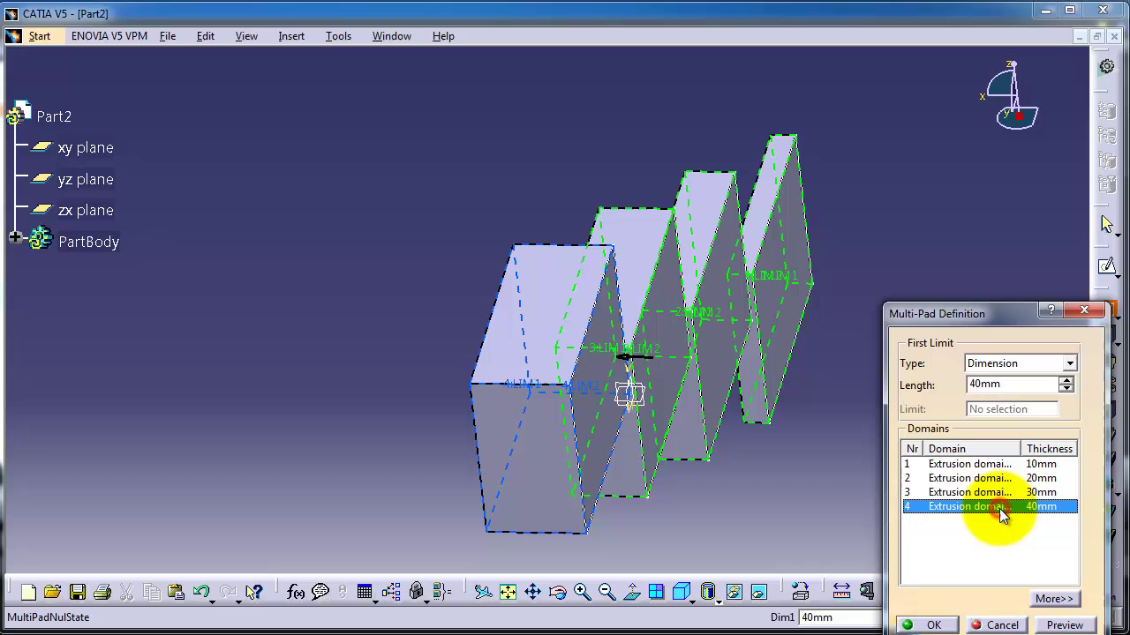
left_click_drag(994, 319, 889, 107)
left_click(969, 305)
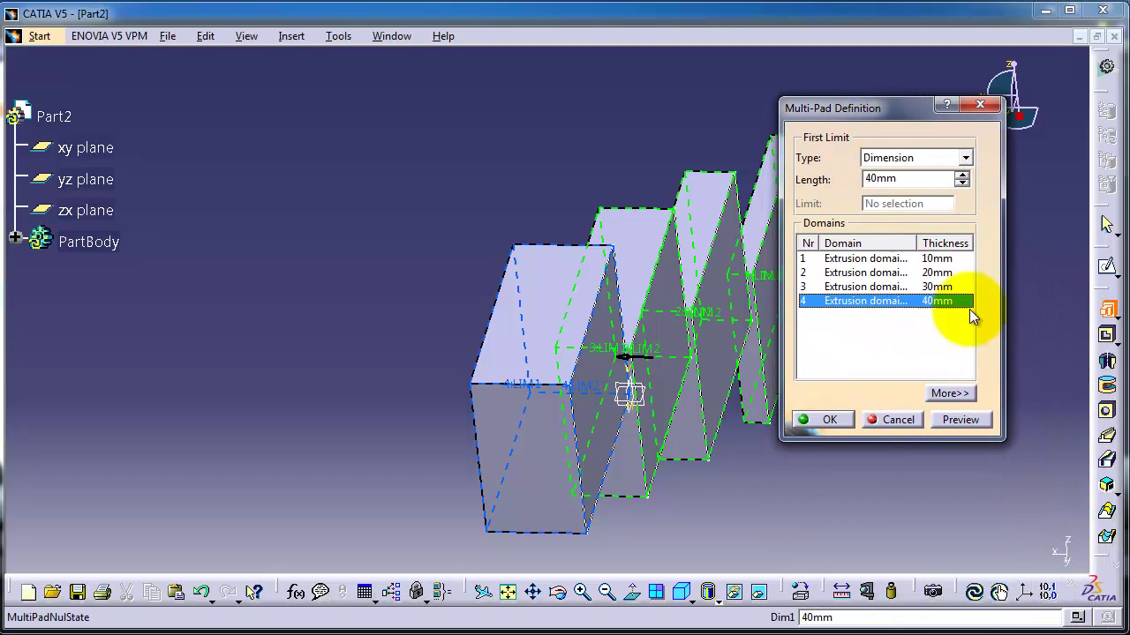
left_click(949, 394)
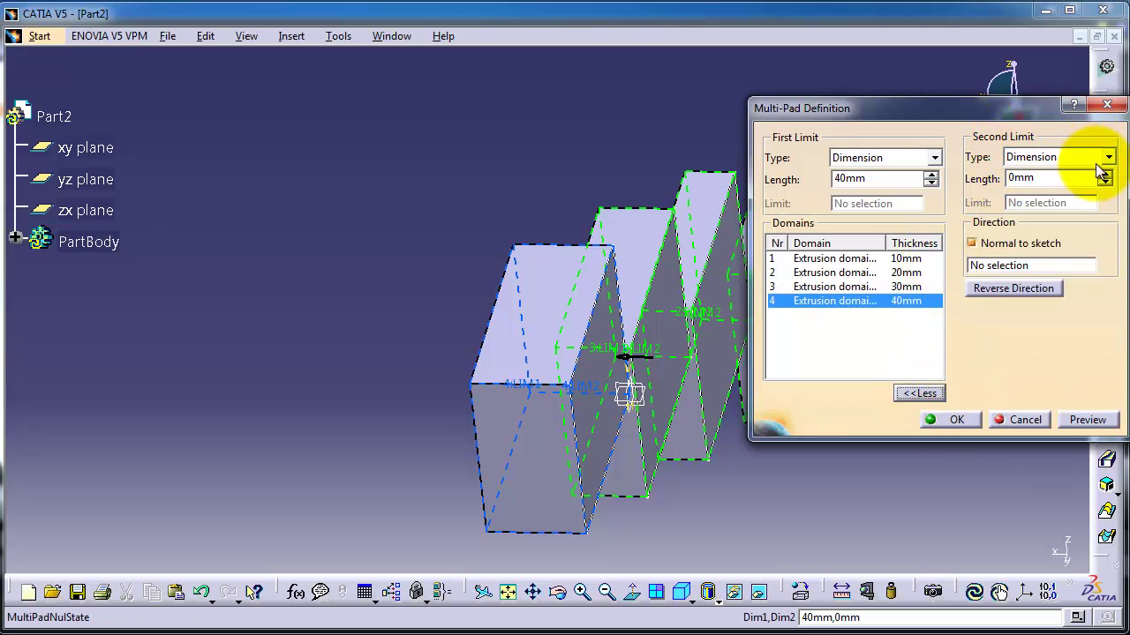
left_click_drag(1086, 178, 1005, 178)
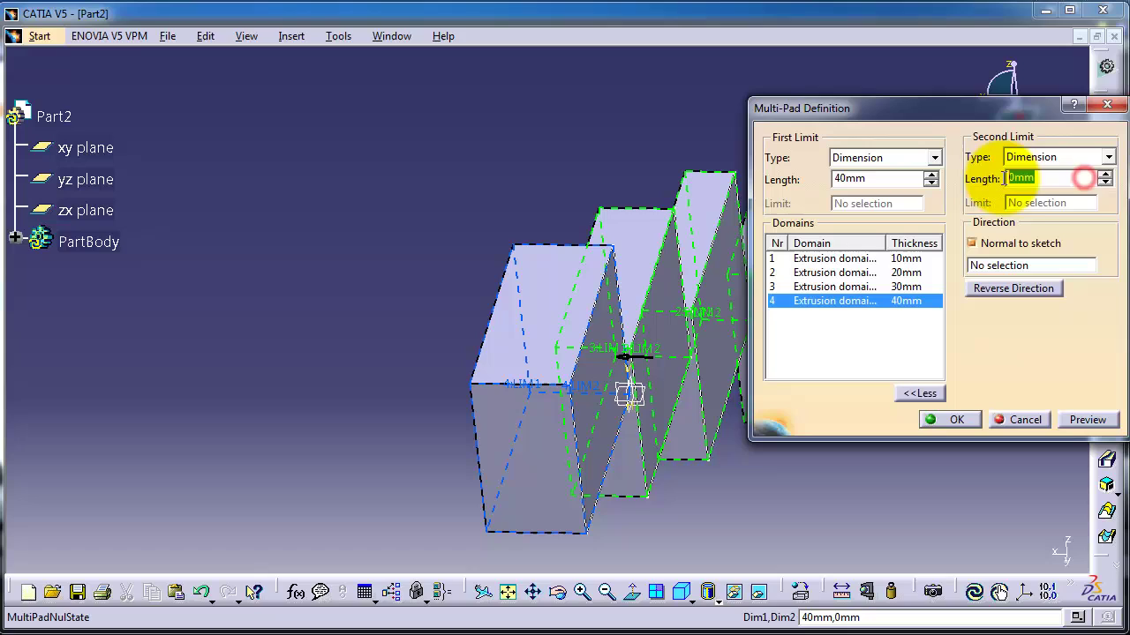
type("10")
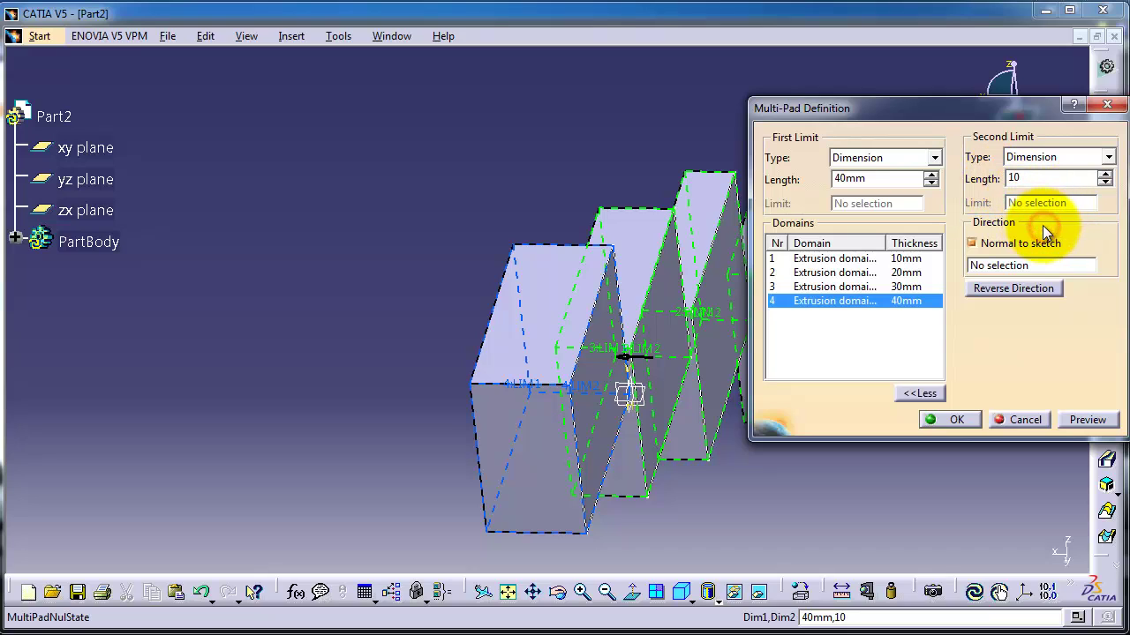
left_click_drag(983, 111, 311, 138)
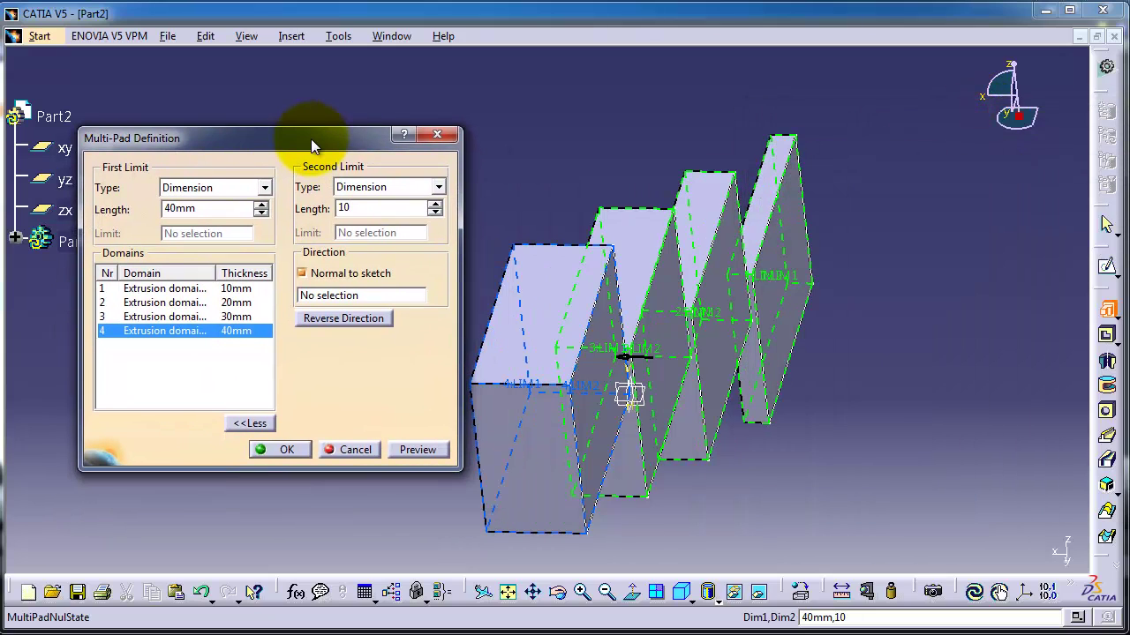
left_click(332, 320)
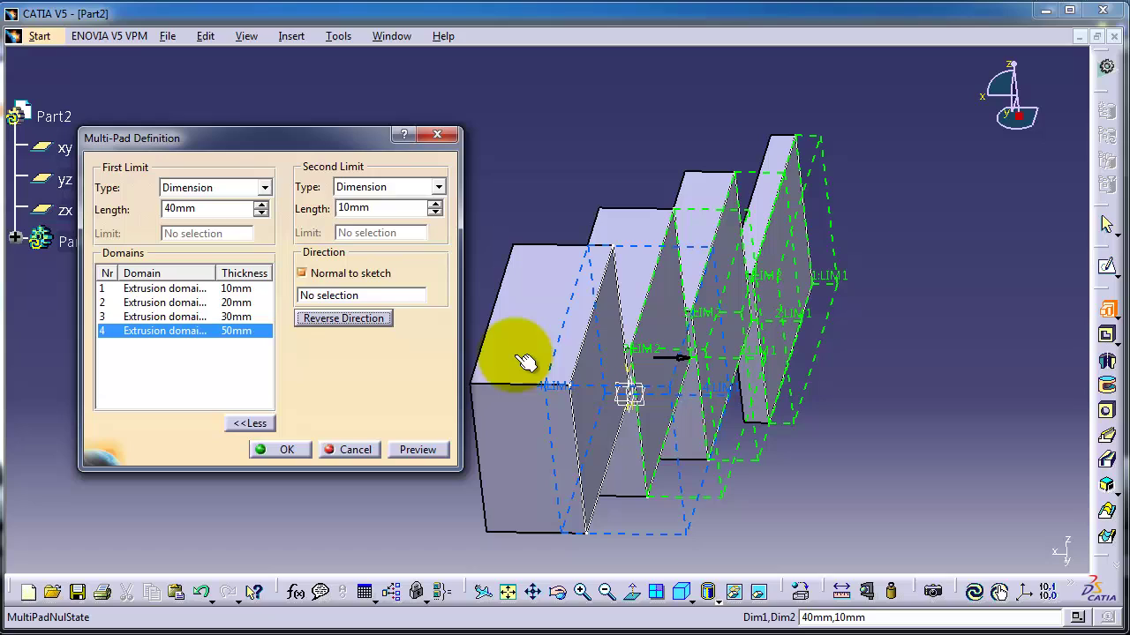
Set the second limit length to 20 mm for the third domain and 30 mm for the second domain
left_click(227, 316)
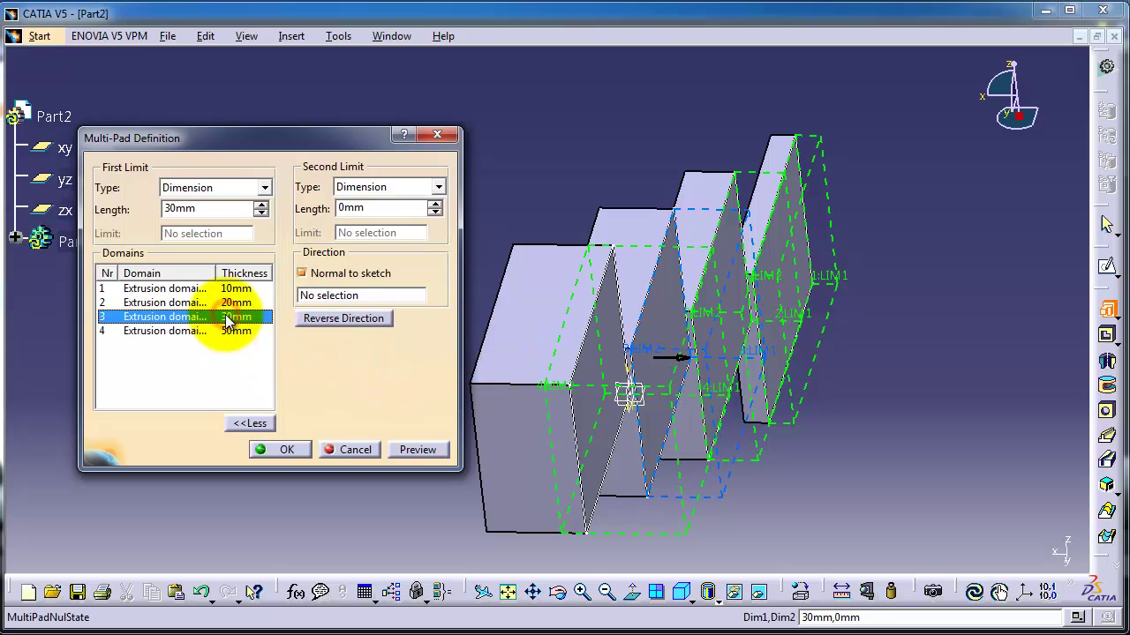
double_click(382, 209)
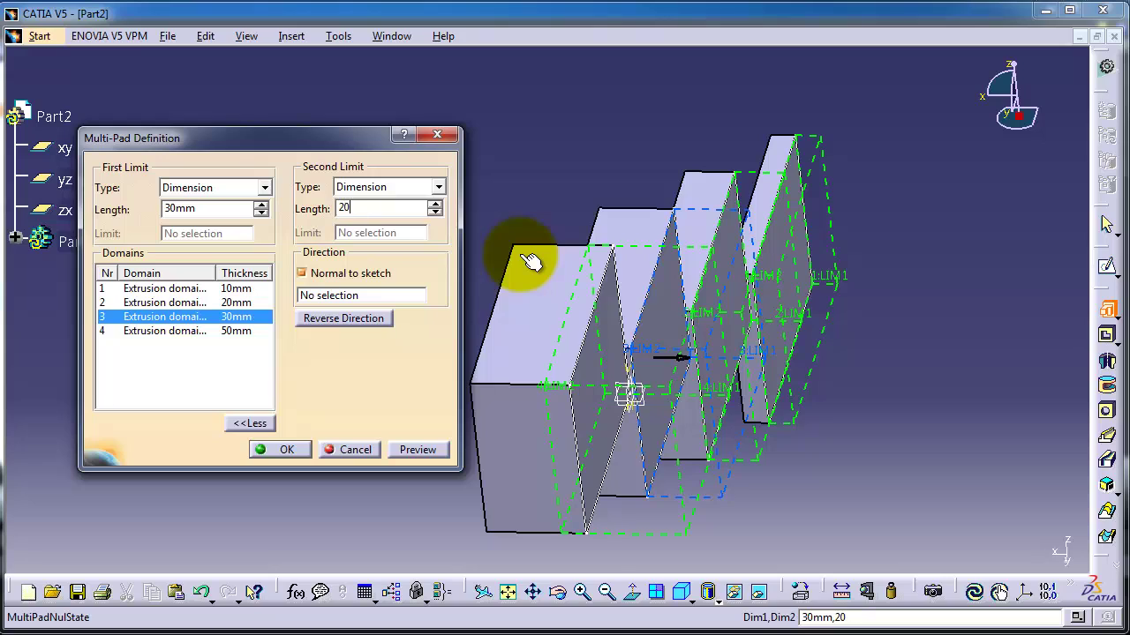
left_click(196, 303)
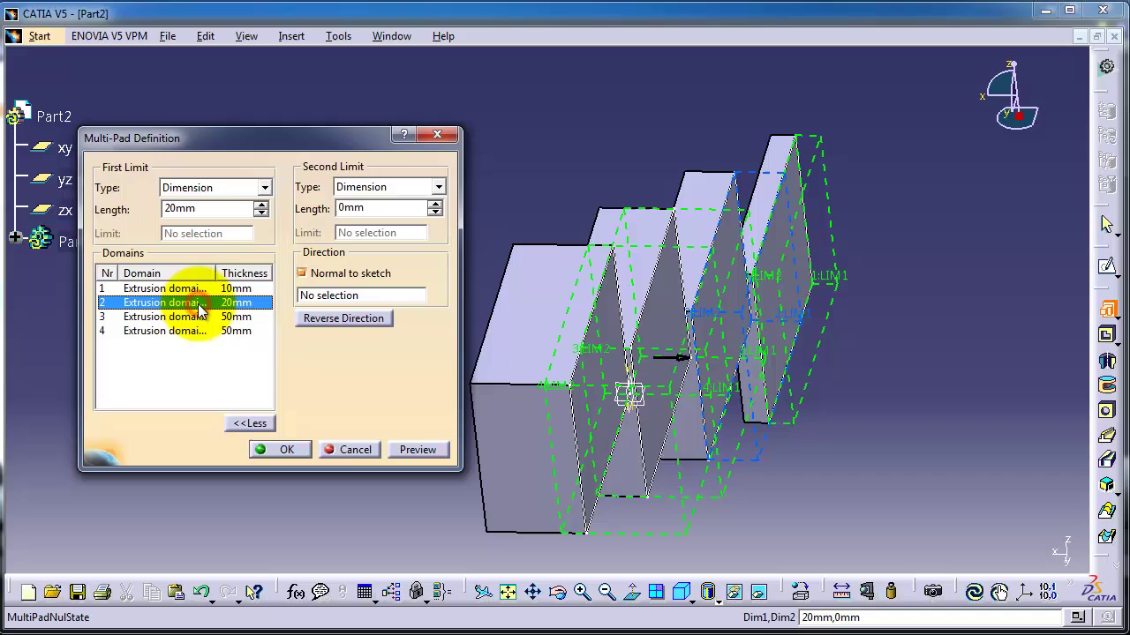
double_click(378, 208)
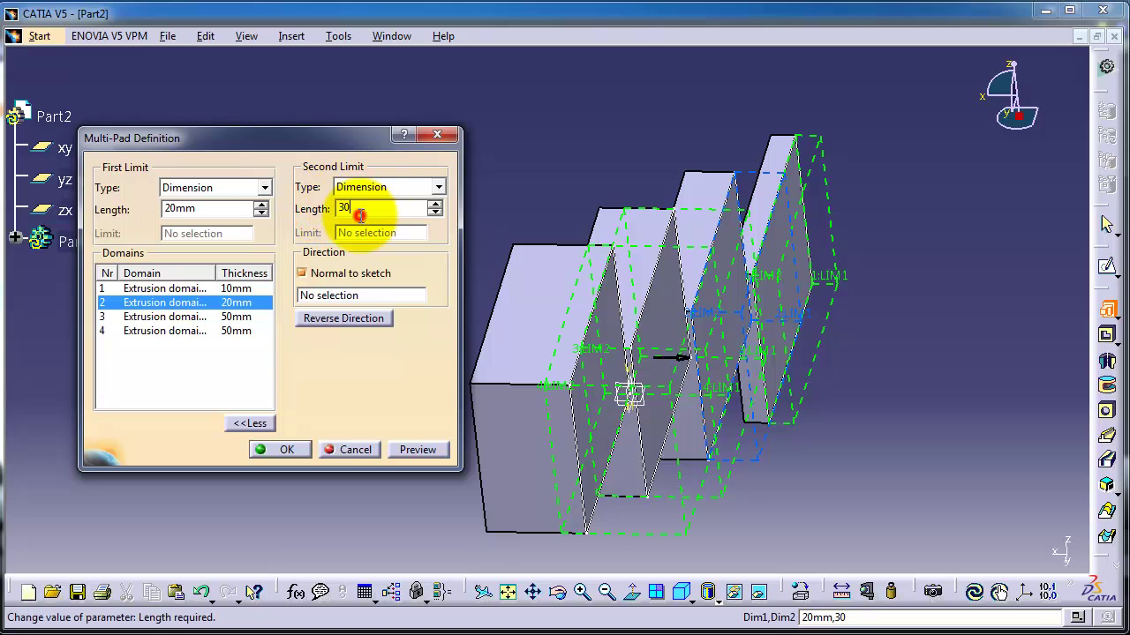
Set the first domain's second limit length to 40 mm, preview all four extrusions and create the multi-pad
left_click(235, 288)
double_click(373, 209)
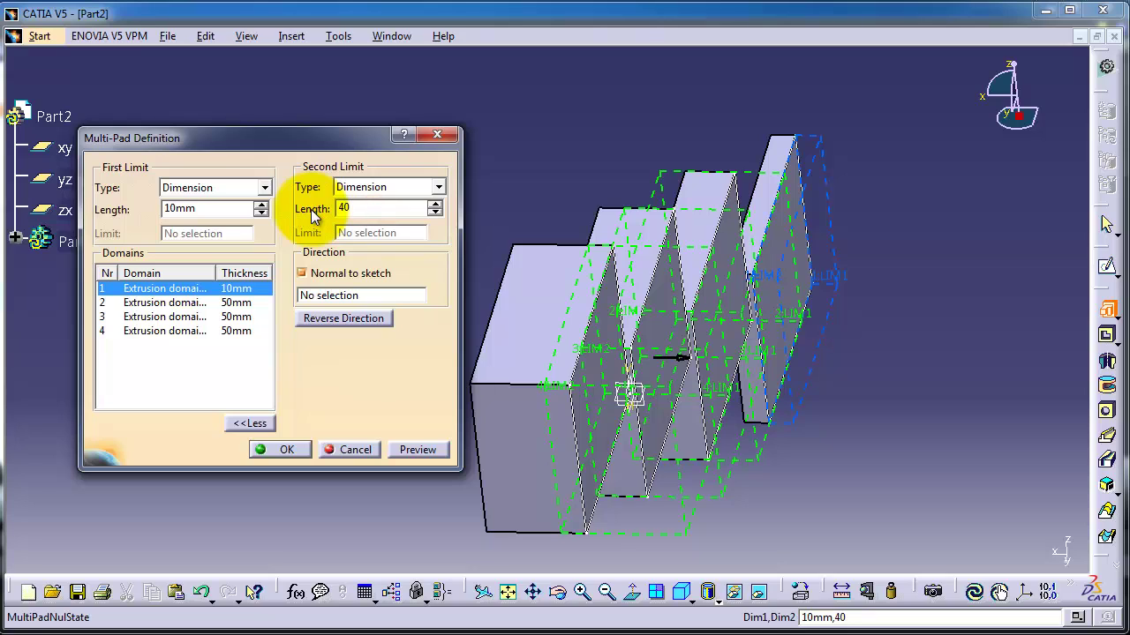
left_click(419, 450)
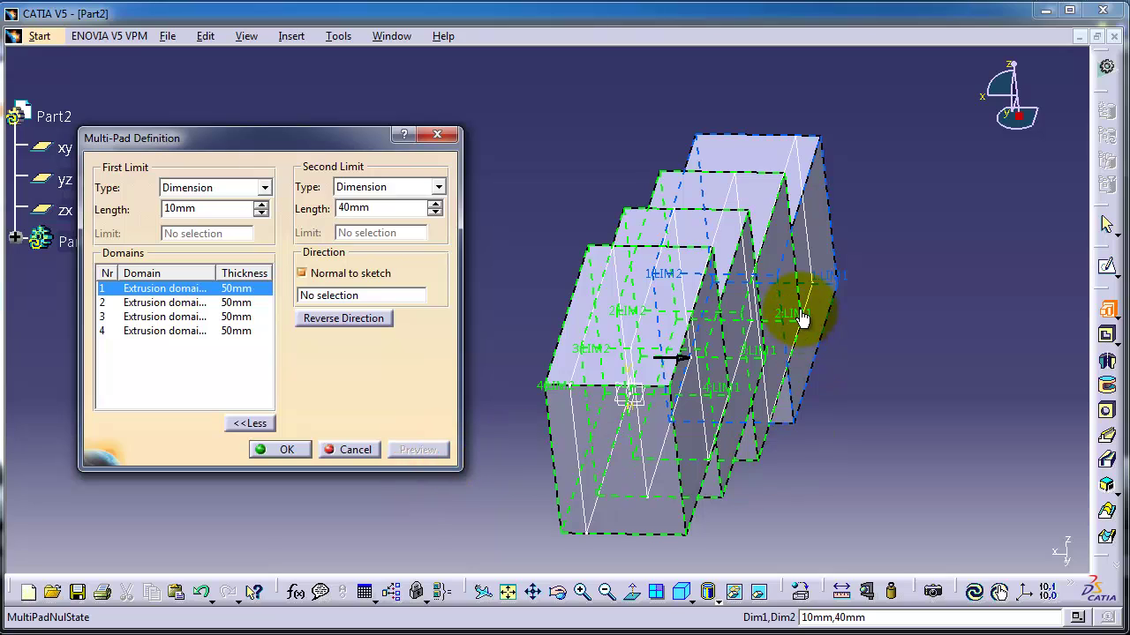
middle_click_drag(794, 308, 623, 586)
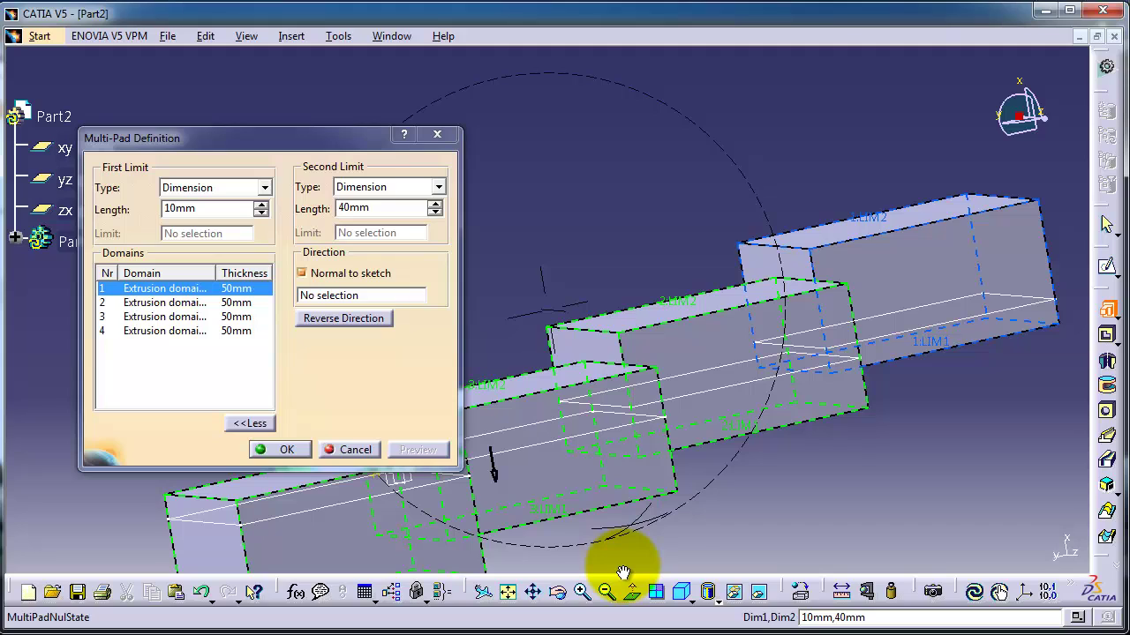
middle_click_drag(622, 573, 623, 565)
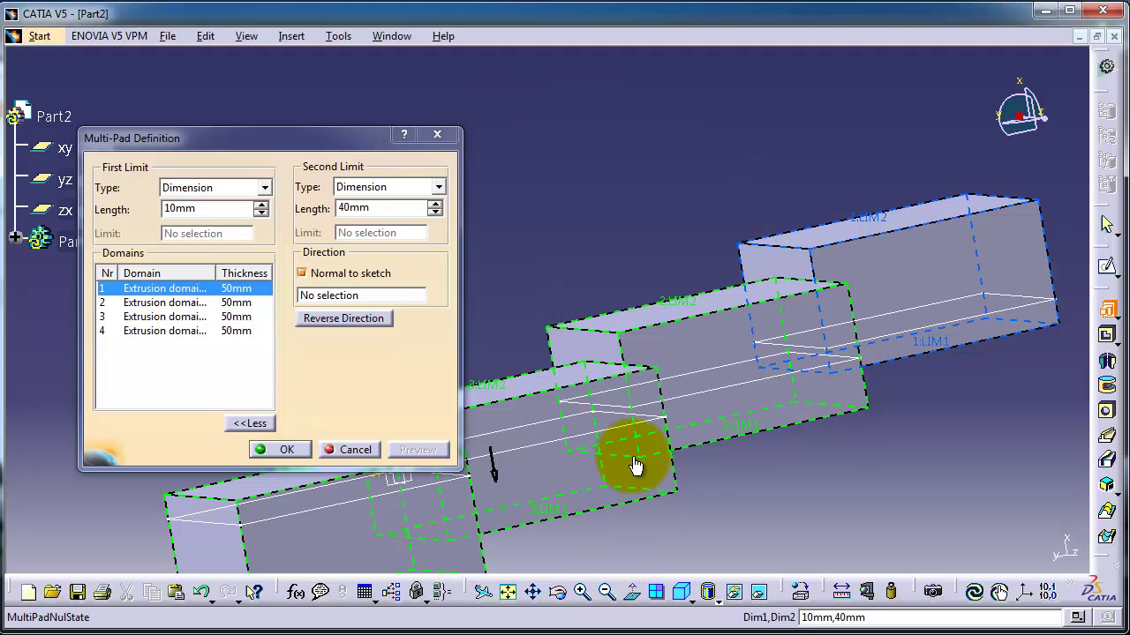
left_click(289, 448)
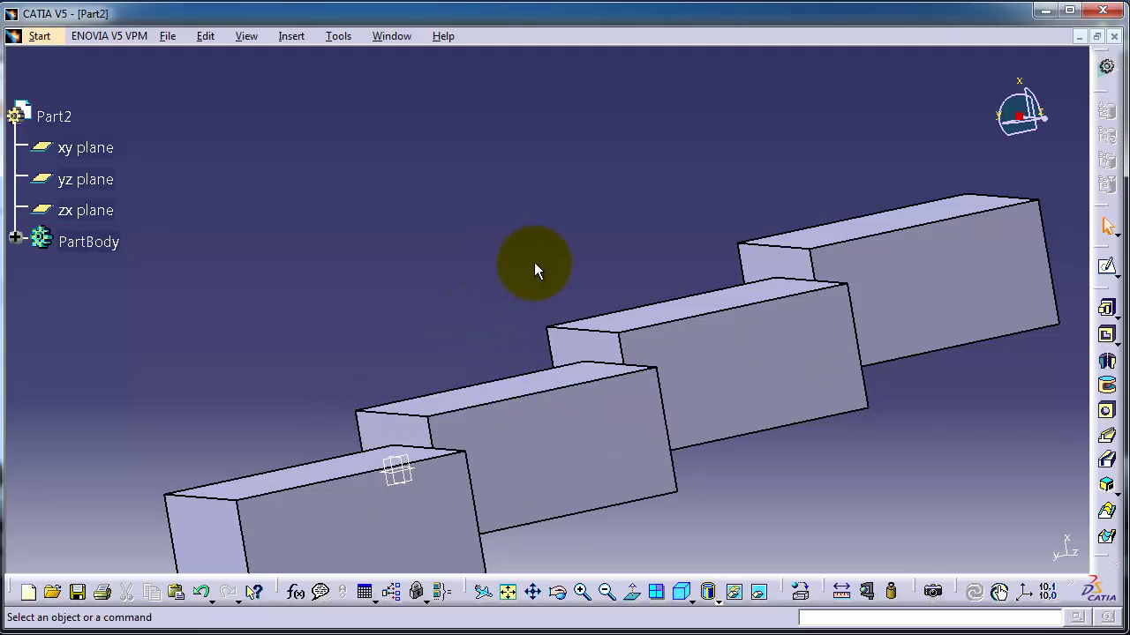
Show the part in a four-view layout and examine the four extruded blocks in the isometric and orthographic views
middle_click_drag(519, 236, 450, 141)
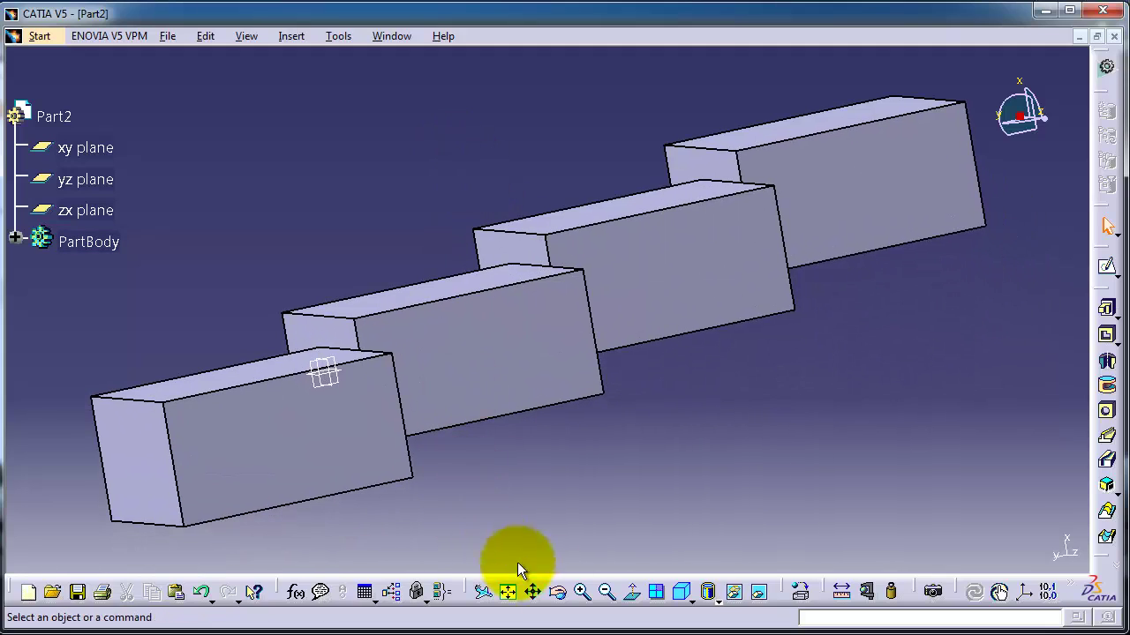
left_click(655, 591)
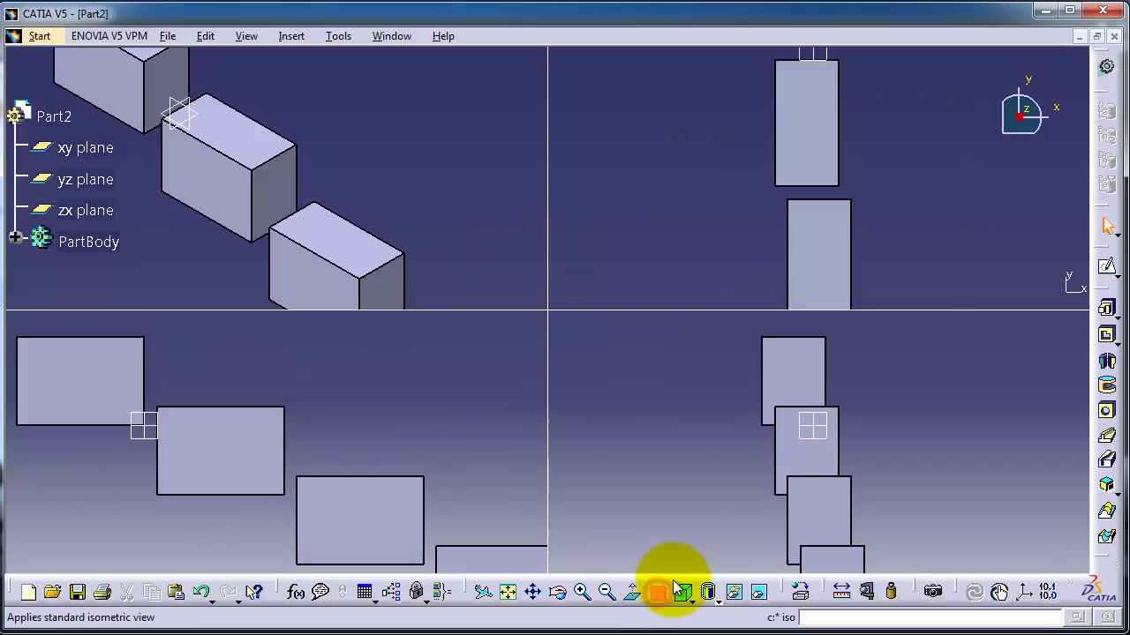
middle_click_drag(636, 324, 676, 379)
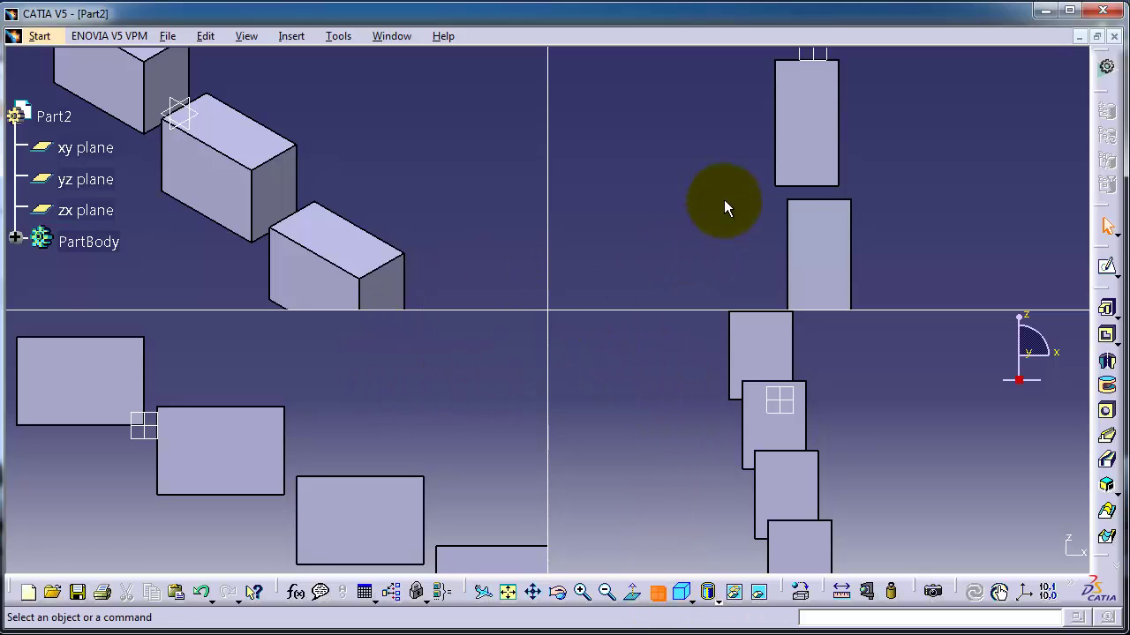
middle_click_drag(724, 208, 664, 99)
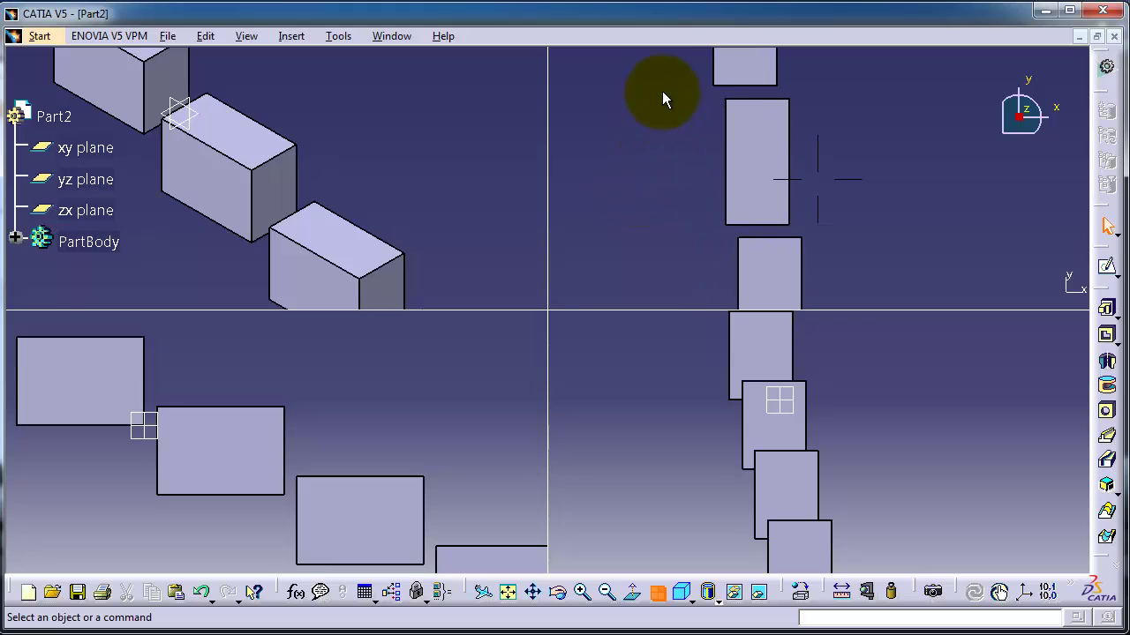
middle_click_drag(320, 188, 341, 345)
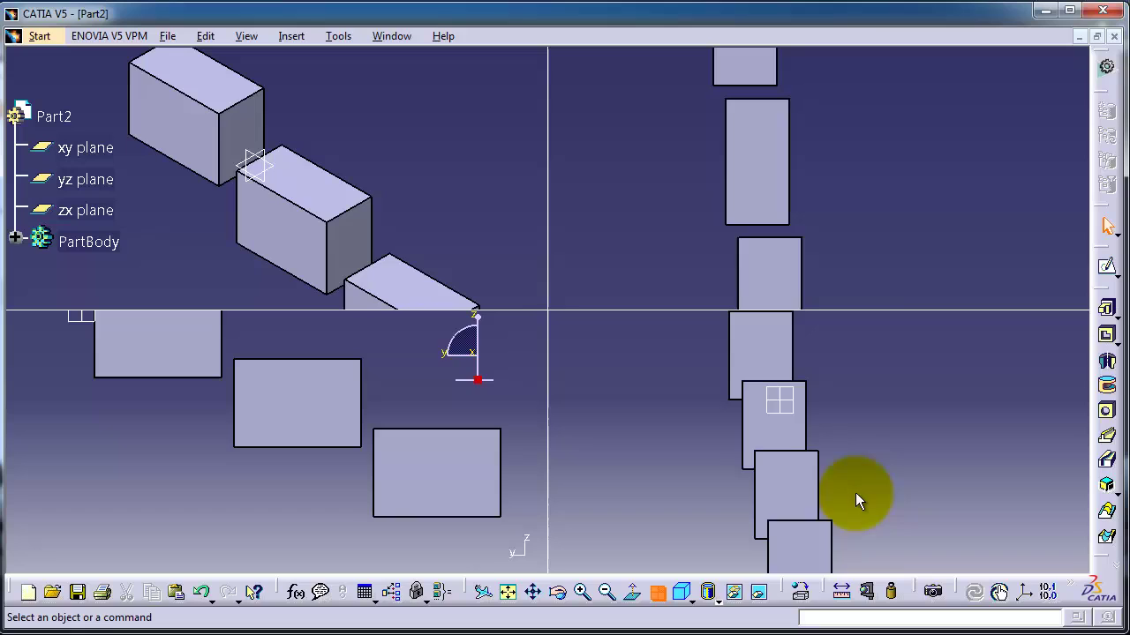